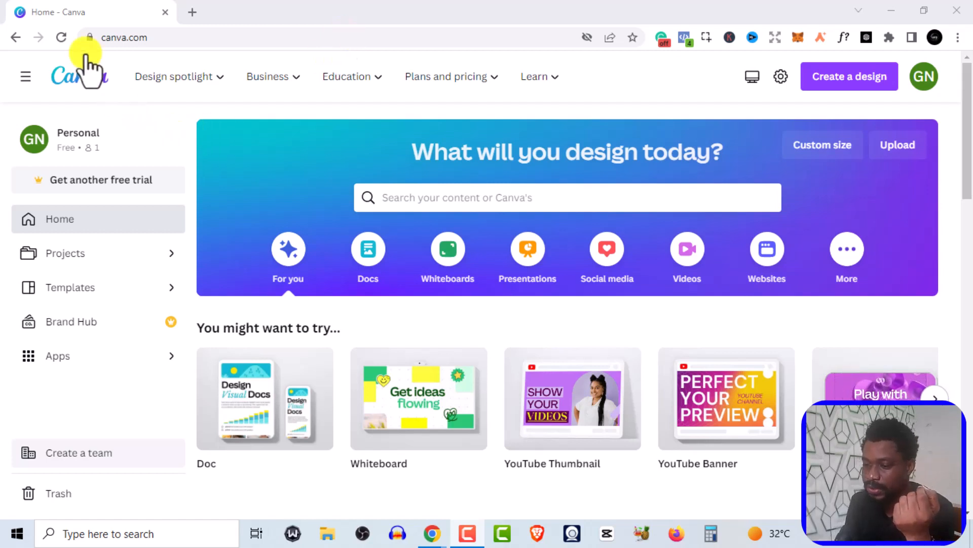
- Switch to the YouTube window and look through the video thumbnails on the home page
{"action": "left_click", "coordinate": [33, 33]}
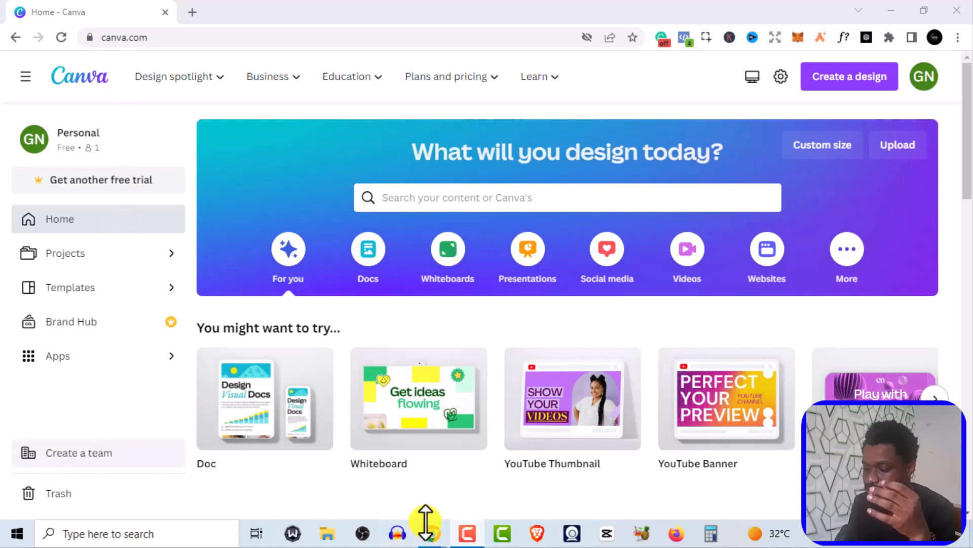
{"action": "mouse_move", "coordinate": [432, 530]}
{"action": "left_click", "coordinate": [512, 478]}
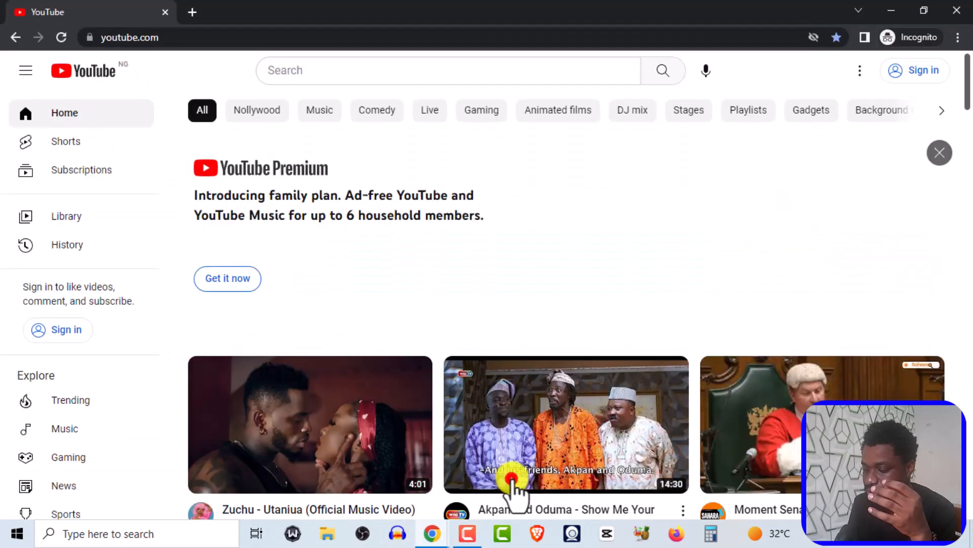
{"action": "left_click", "coordinate": [512, 478]}
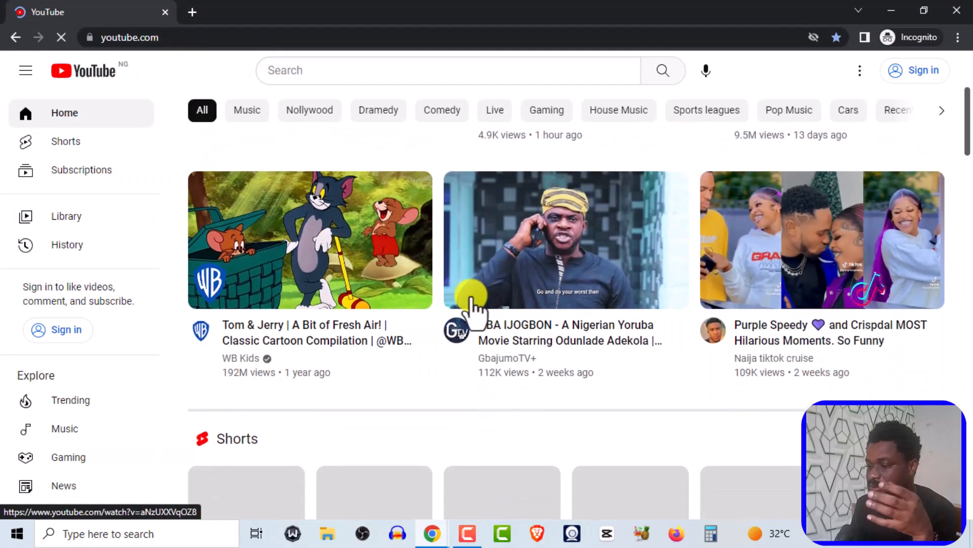
{"action": "scroll", "coordinate": [470, 304], "scroll_direction": "down", "scroll_amount": 5}
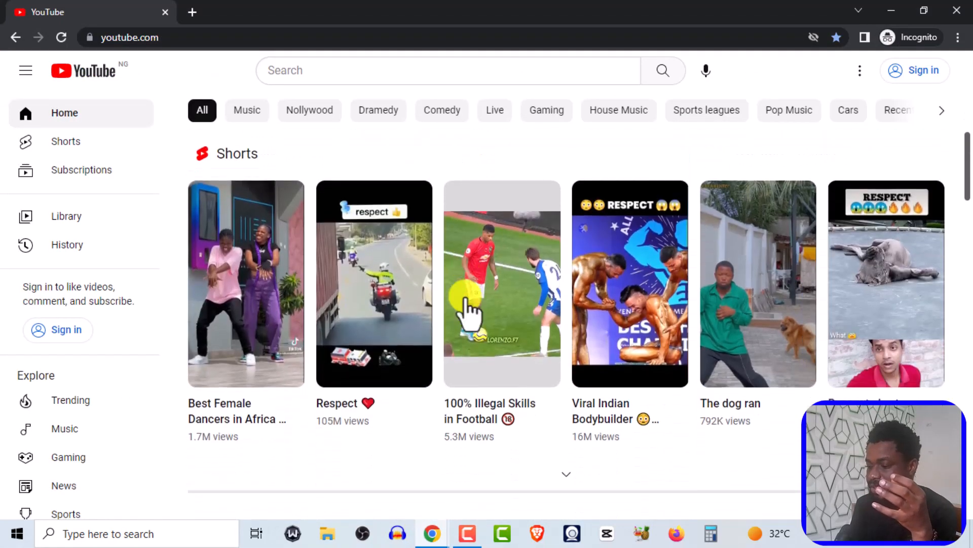
{"action": "scroll", "coordinate": [464, 299], "scroll_direction": "down", "scroll_amount": 7}
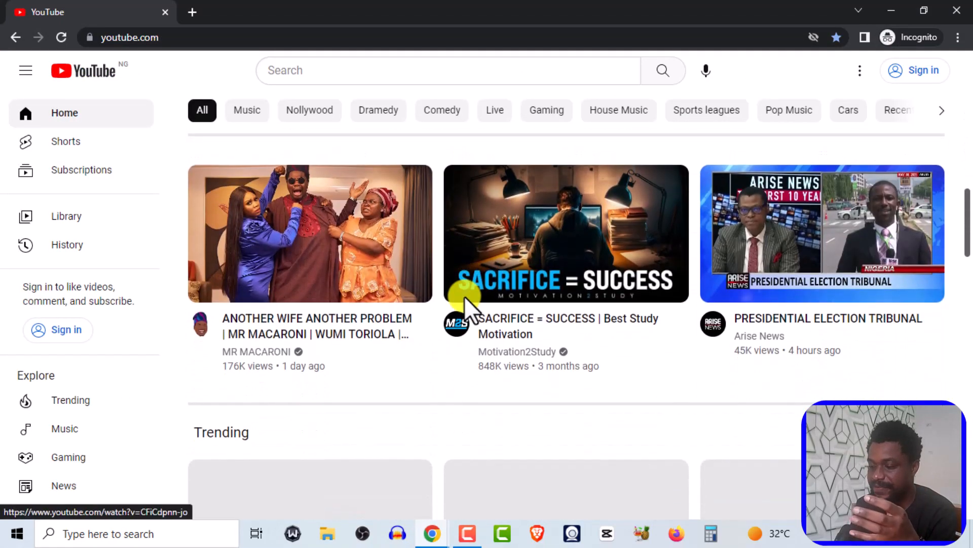
{"action": "scroll", "coordinate": [465, 297], "scroll_direction": "down", "scroll_amount": 8}
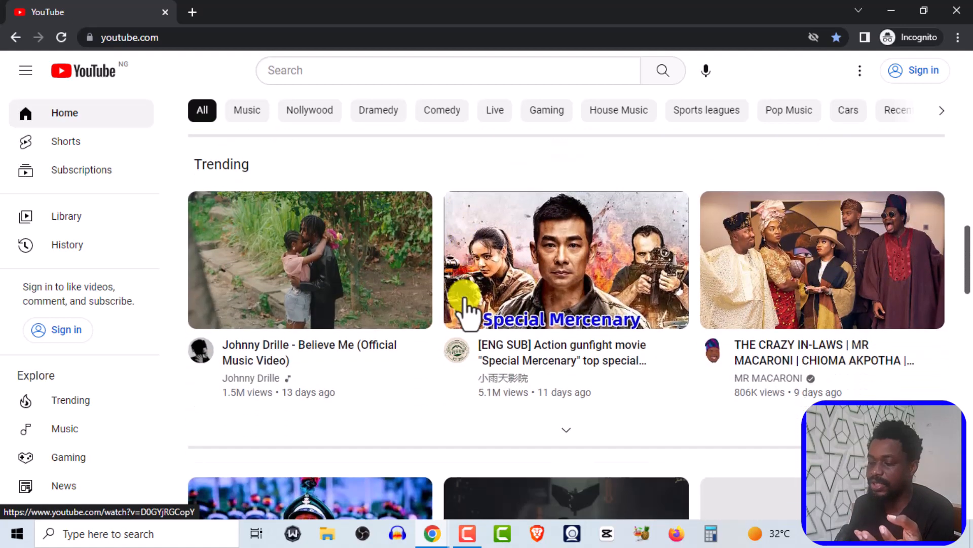
{"action": "scroll", "coordinate": [464, 298], "scroll_direction": "down", "scroll_amount": 2}
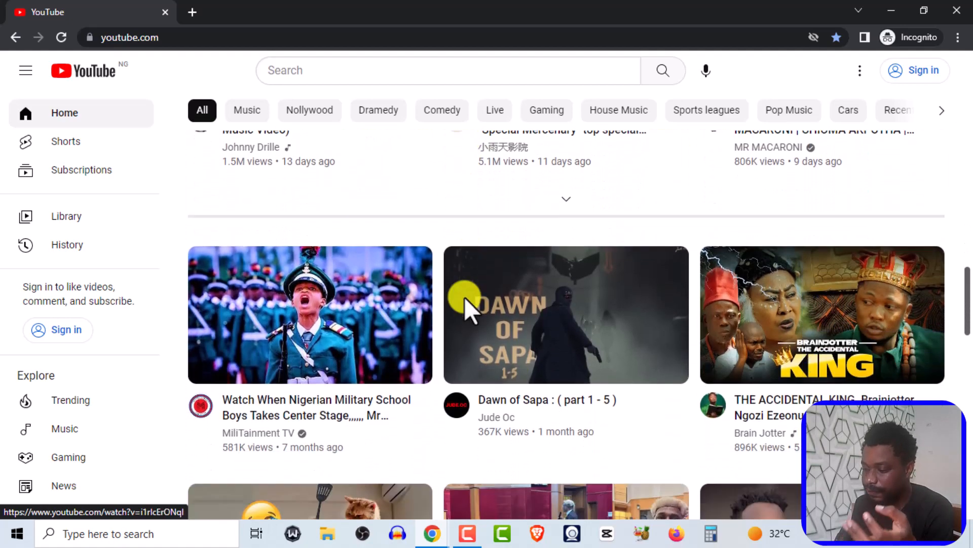
{"action": "scroll", "coordinate": [465, 298], "scroll_direction": "down", "scroll_amount": 4}
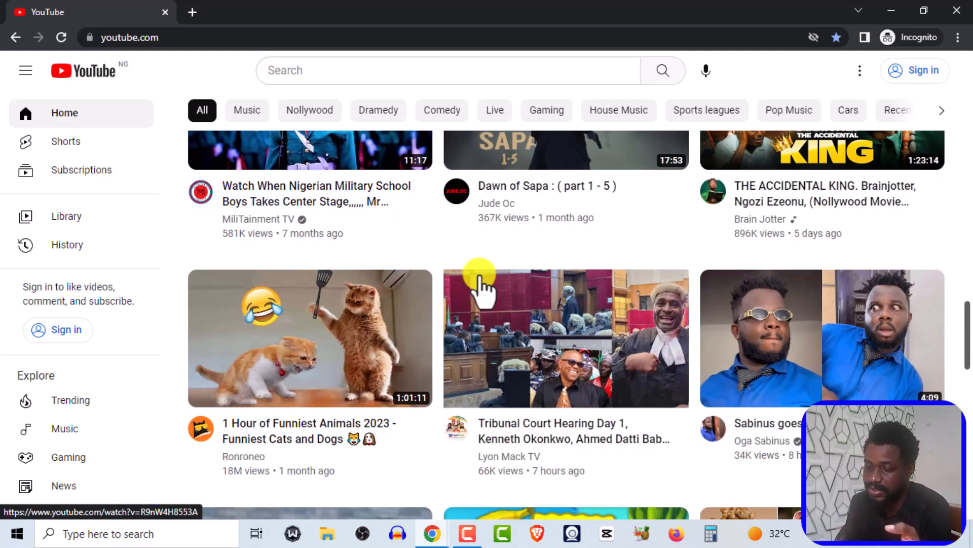
{"action": "scroll", "coordinate": [468, 252], "scroll_direction": "down", "scroll_amount": 1}
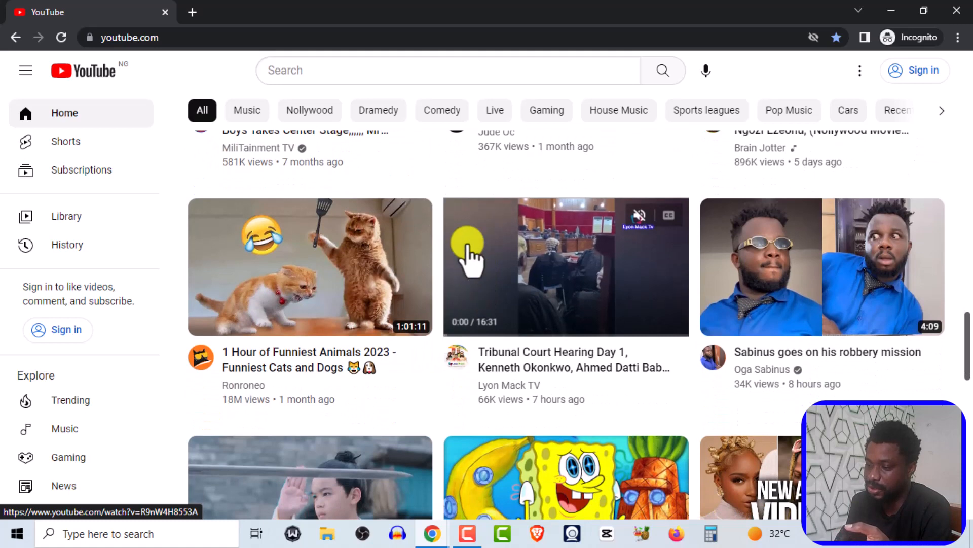
- Search YouTube for "how to fry chicken" and look over the thumbnails in the results
{"action": "left_click", "coordinate": [322, 72]}
{"action": "type", "text": "h"}
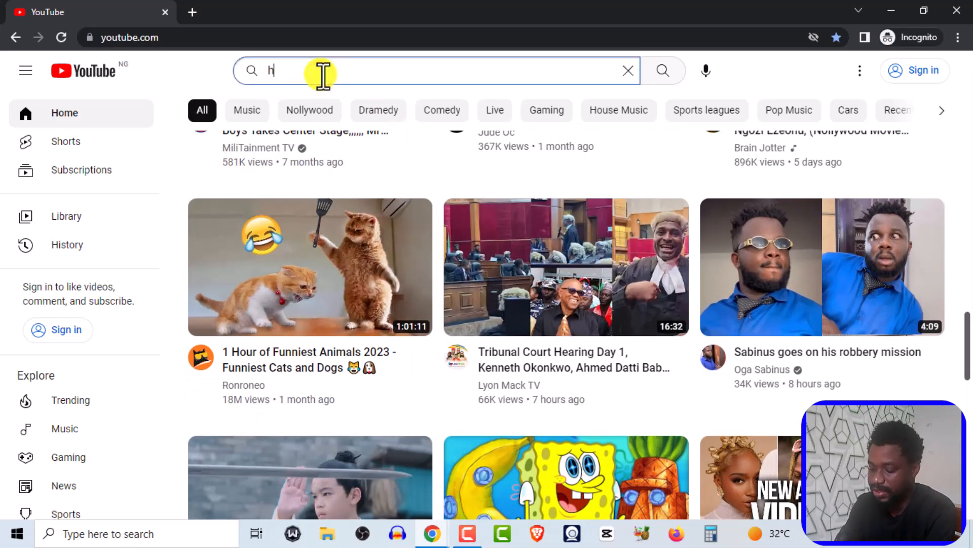
{"action": "type", "text": "ow to"}
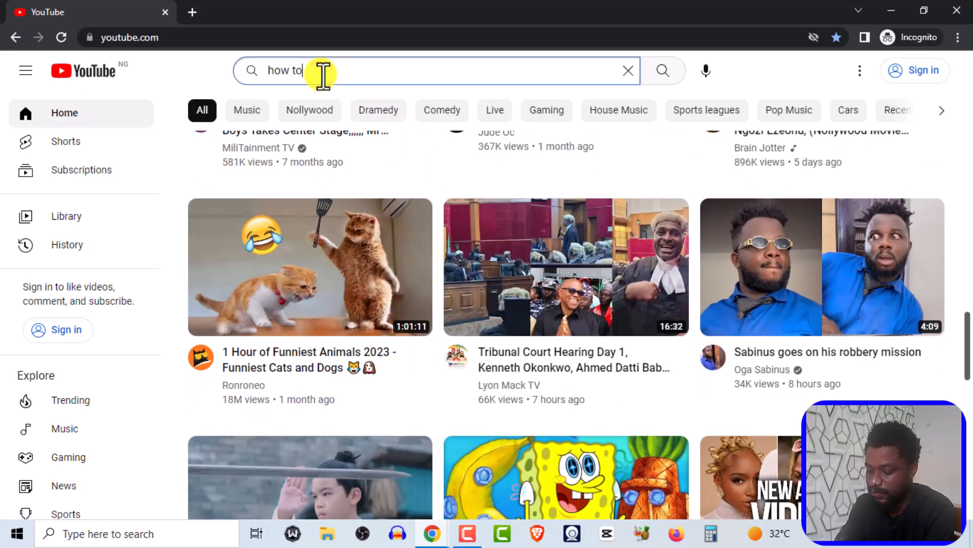
{"action": "type", "text": " fry ch"}
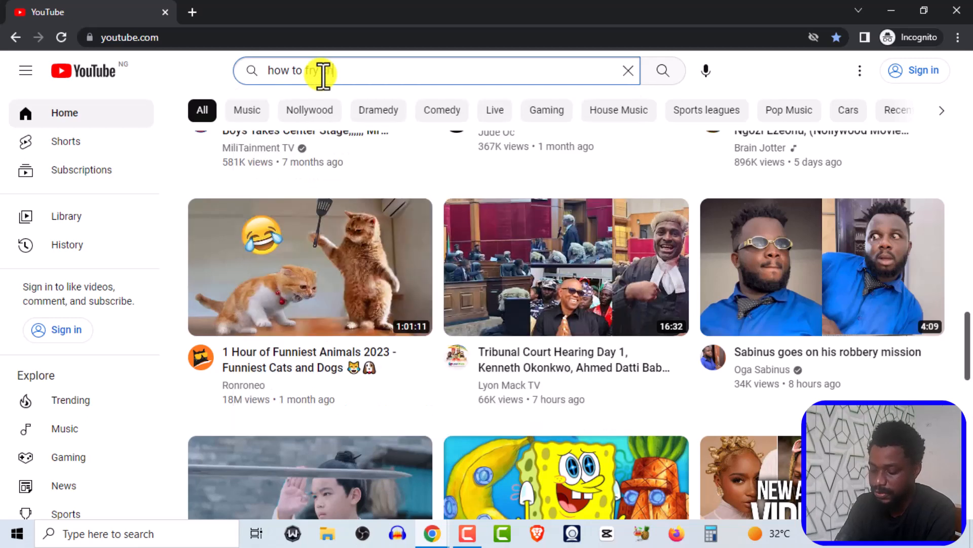
{"action": "type", "text": "icken"}
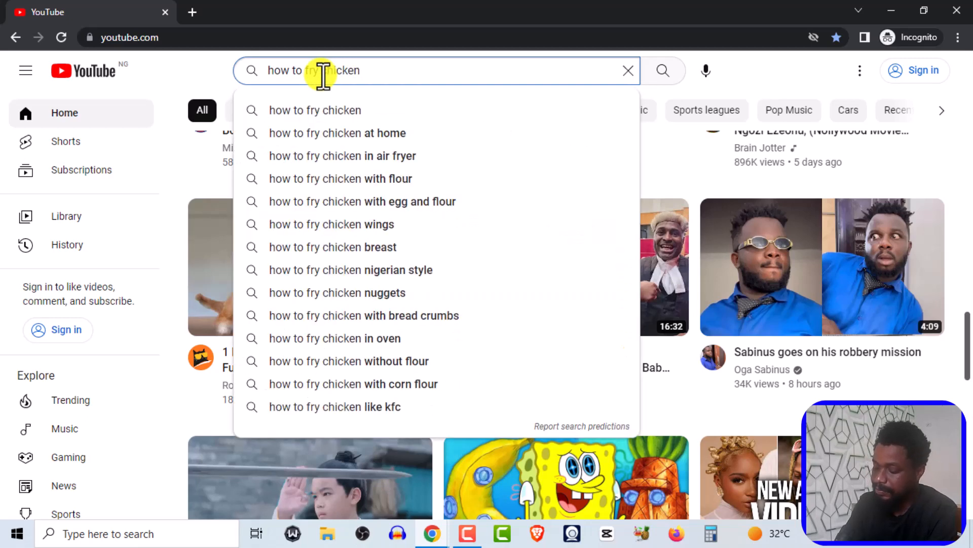
{"action": "key", "text": "Return"}
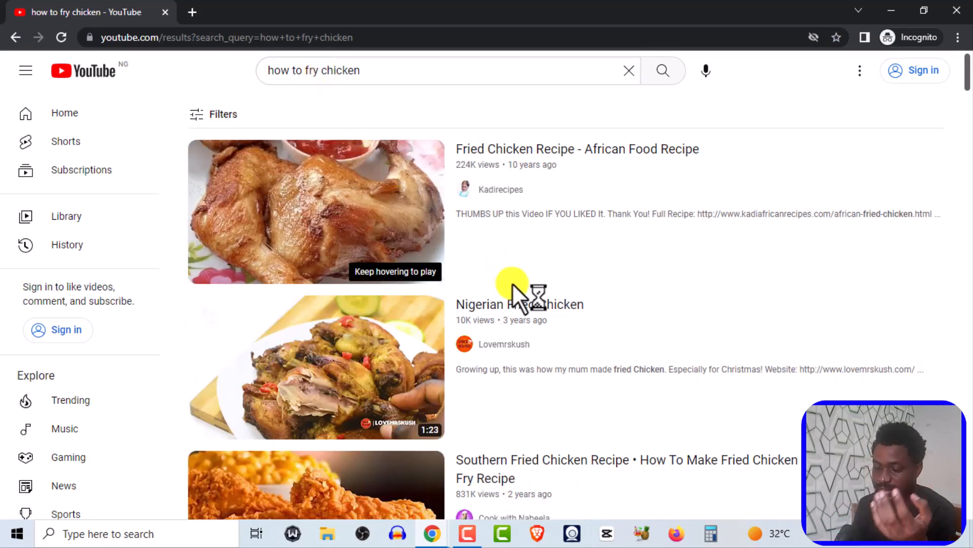
{"action": "scroll", "coordinate": [512, 284], "scroll_direction": "down", "scroll_amount": 5}
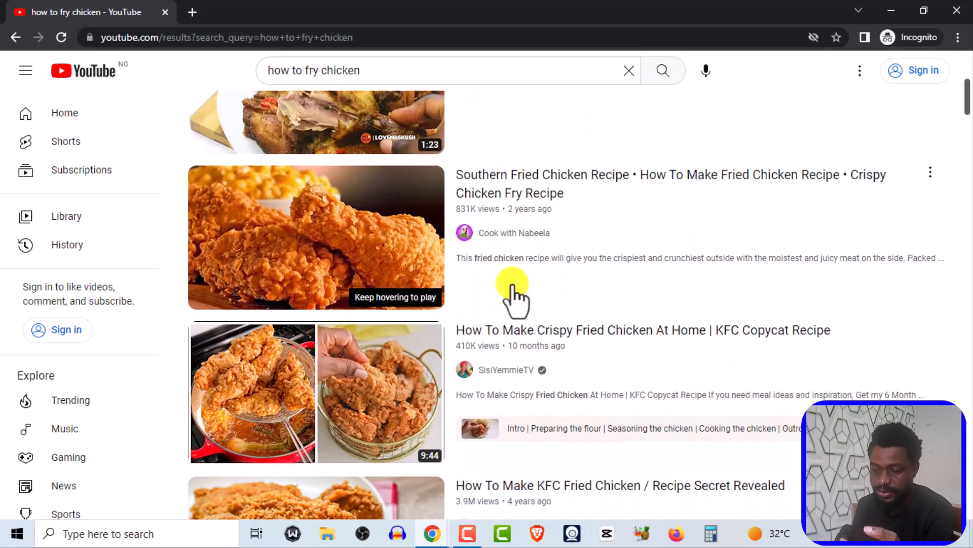
{"action": "scroll", "coordinate": [512, 284], "scroll_direction": "up", "scroll_amount": 5}
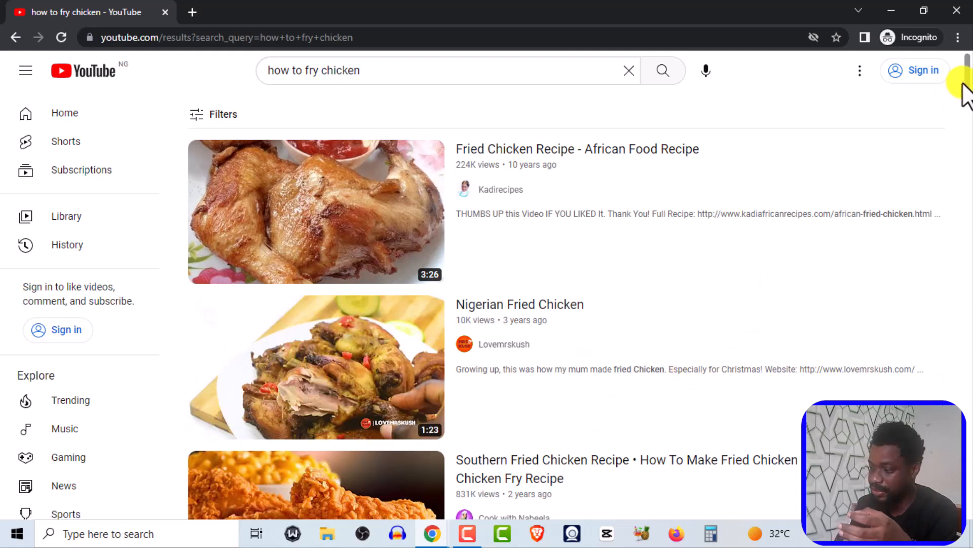
{"action": "mouse_move", "coordinate": [966, 79]}
{"action": "left_mouse_down"}
{"action": "mouse_move", "coordinate": [967, 119]}
{"action": "mouse_move", "coordinate": [965, 93]}
{"action": "left_mouse_up"}
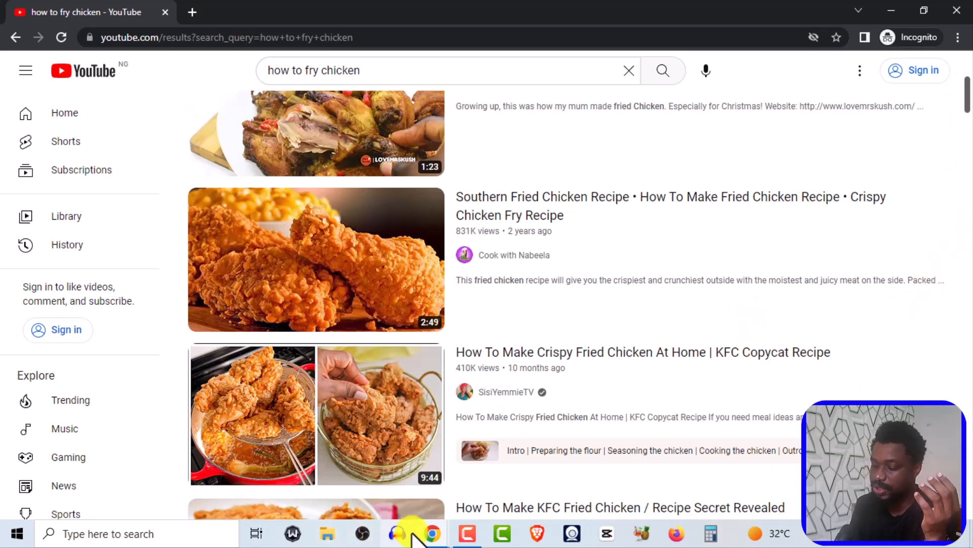
- Switch back to the Canva window and search its templates for "youtube thumbnail"
{"action": "mouse_move", "coordinate": [431, 537]}
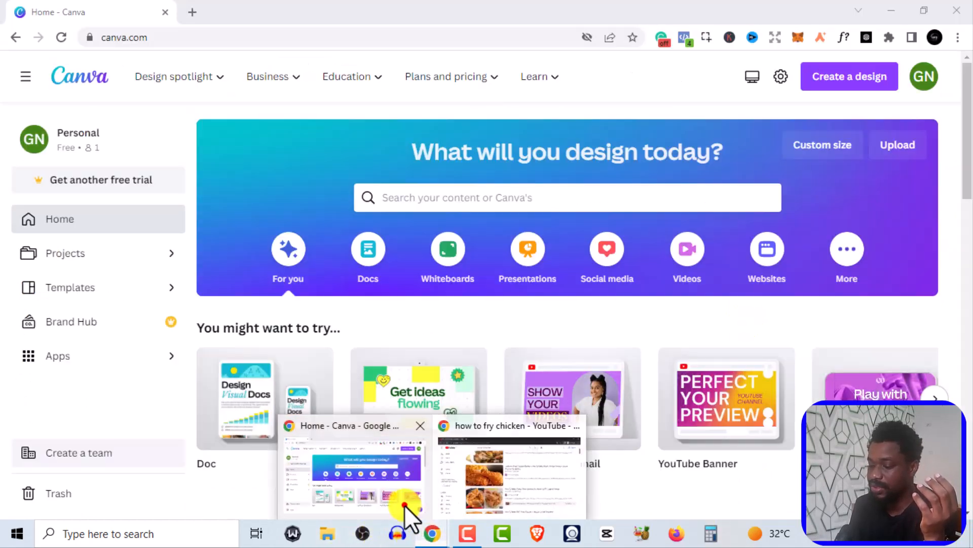
{"action": "left_click", "coordinate": [405, 504]}
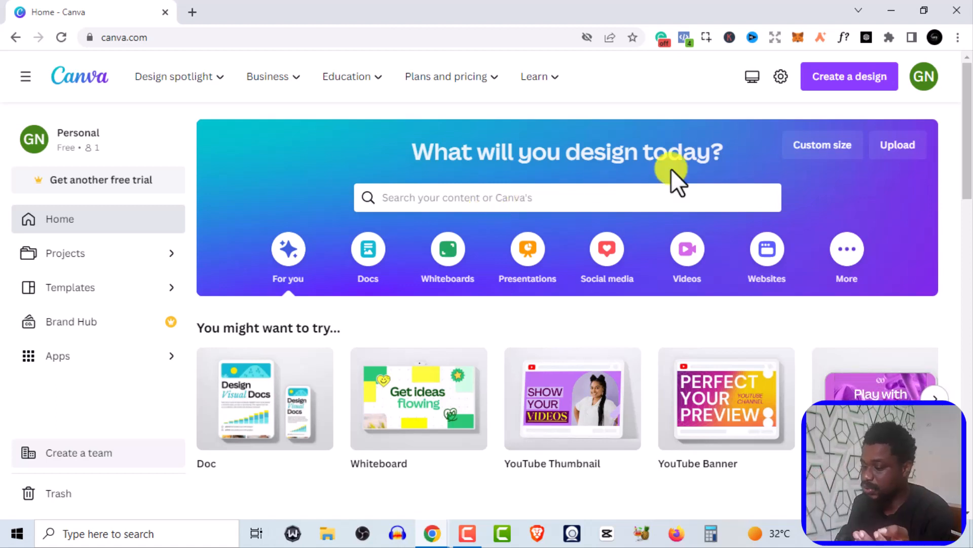
{"action": "mouse_move", "coordinate": [580, 421]}
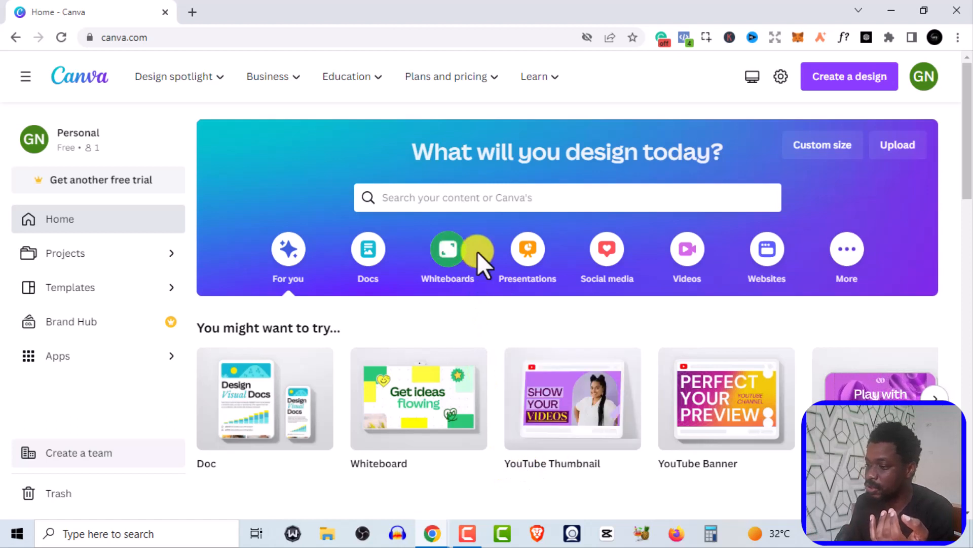
{"action": "left_click", "coordinate": [496, 206]}
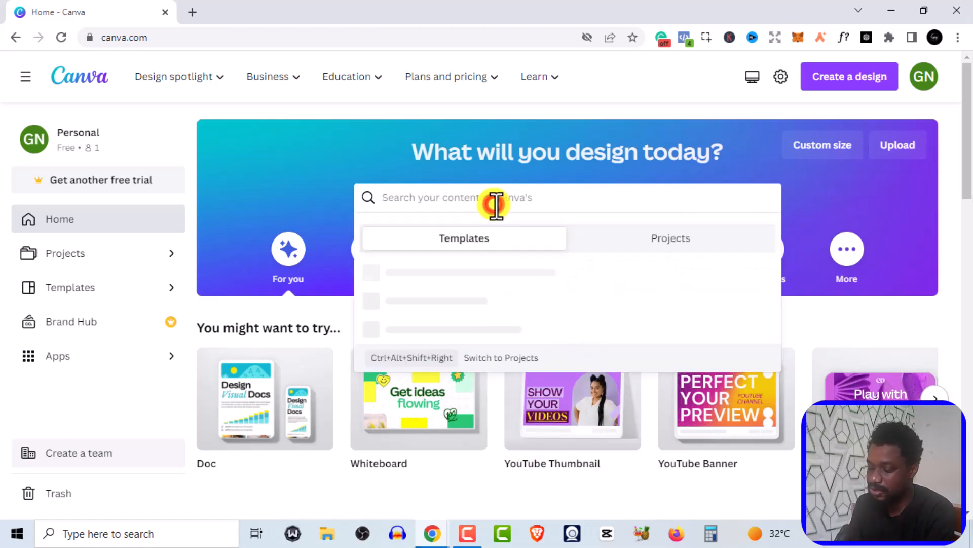
{"action": "type", "text": "y"}
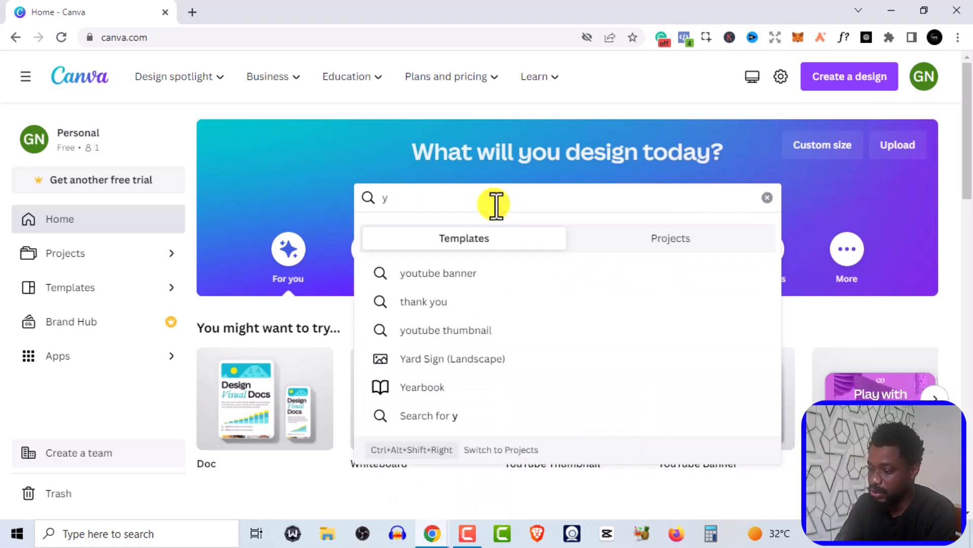
{"action": "type", "text": "outb"}
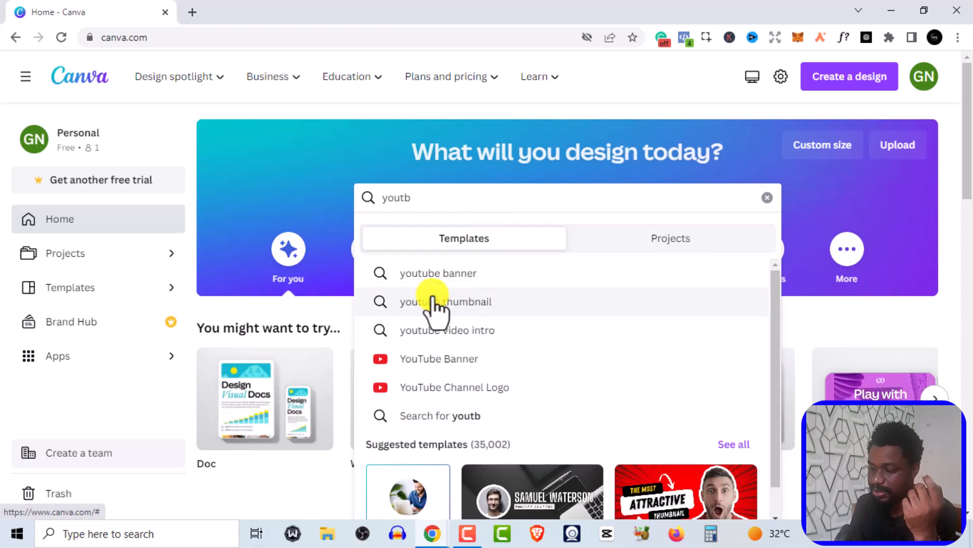
{"action": "left_click", "coordinate": [435, 302]}
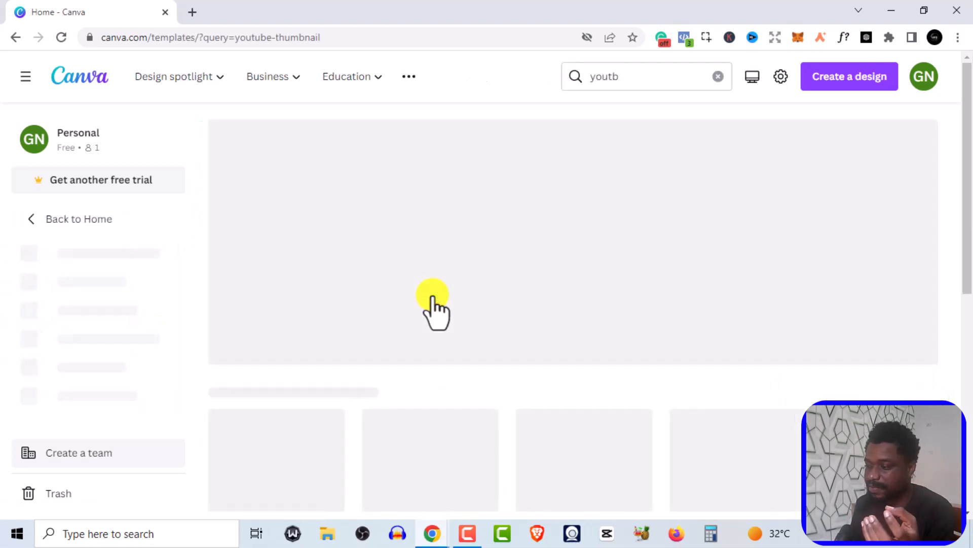
- Look through the YouTube Thumbnail templates and create a blank YouTube Thumbnail design
{"action": "scroll", "coordinate": [472, 268], "scroll_direction": "down", "scroll_amount": 1}
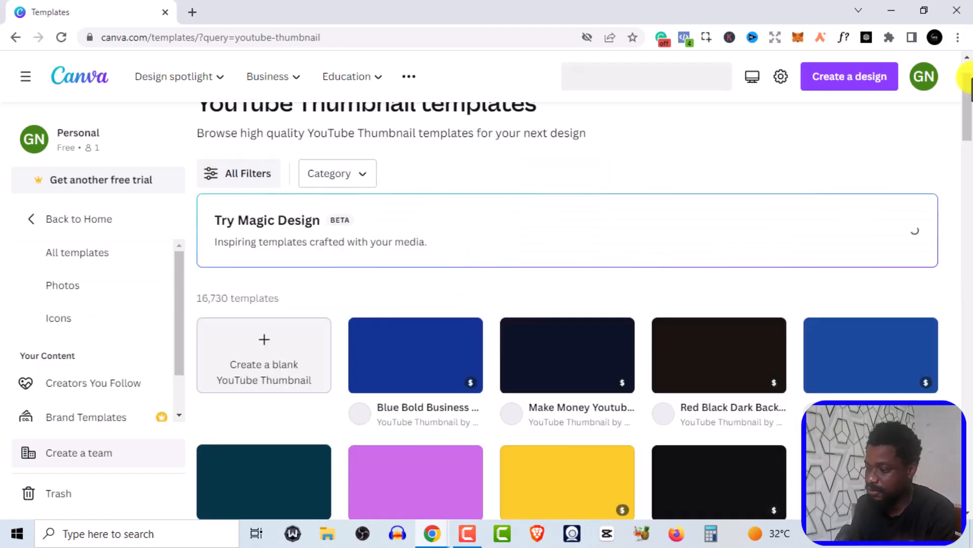
{"action": "left_click_drag", "start_coordinate": [971, 99], "coordinate": [970, 134]}
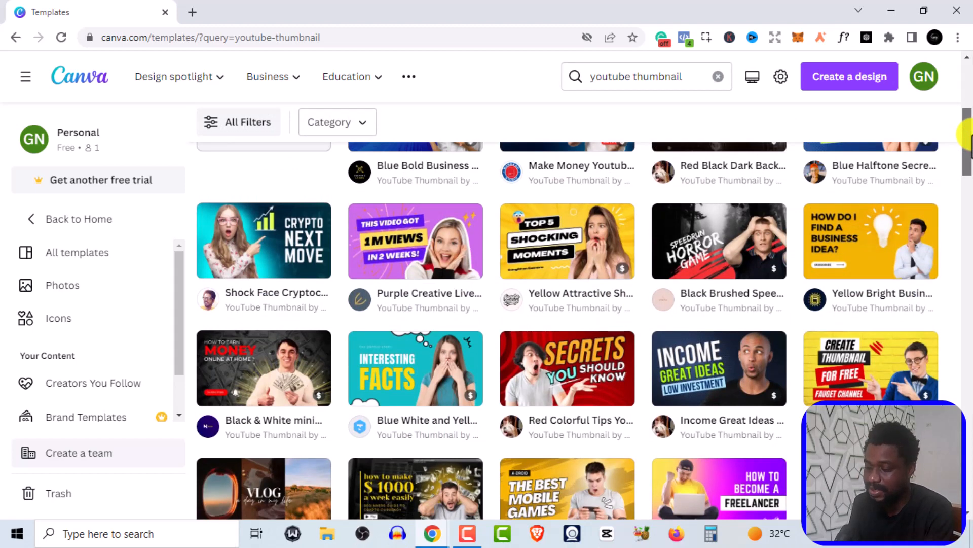
{"action": "left_click_drag", "start_coordinate": [969, 135], "coordinate": [969, 131]}
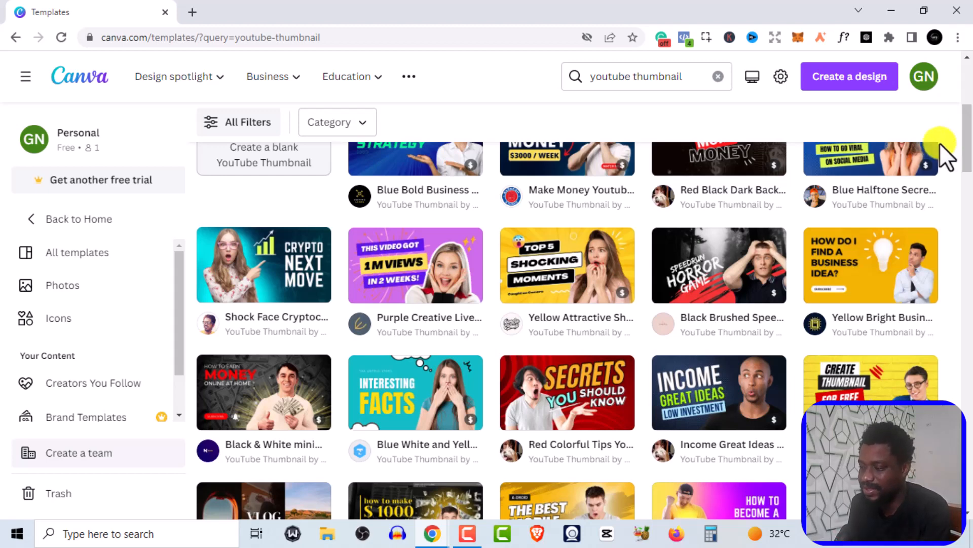
{"action": "left_click_drag", "start_coordinate": [966, 146], "coordinate": [969, 167]}
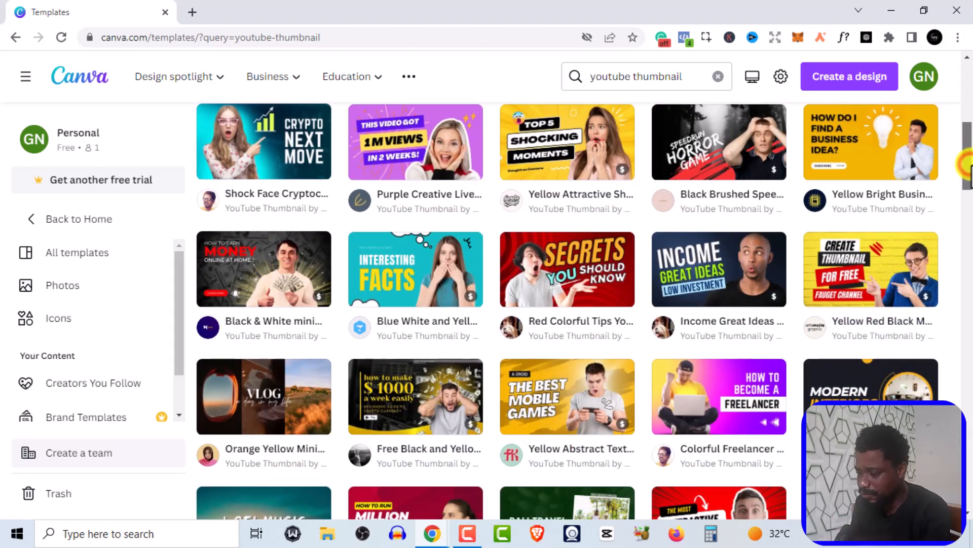
{"action": "left_click_drag", "start_coordinate": [969, 164], "coordinate": [969, 141]}
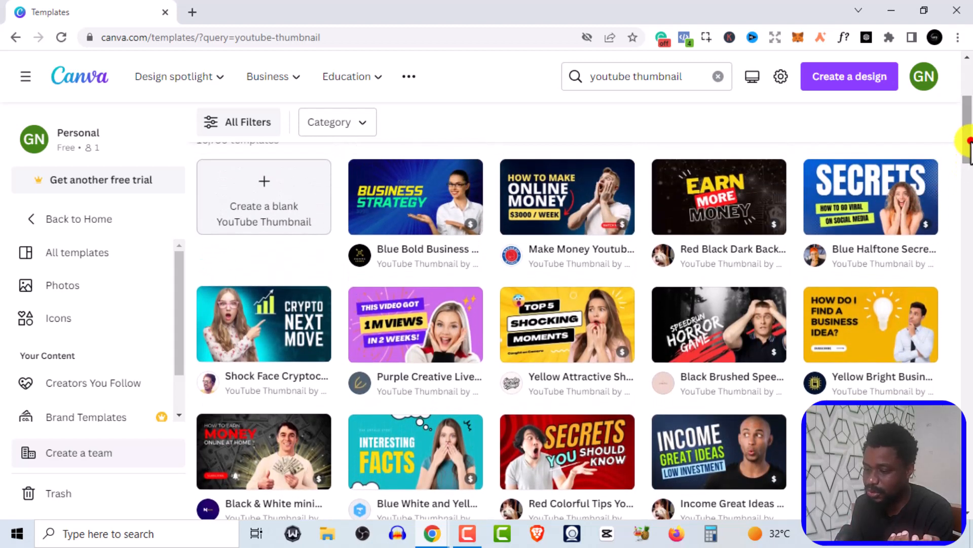
{"action": "left_click", "coordinate": [279, 188]}
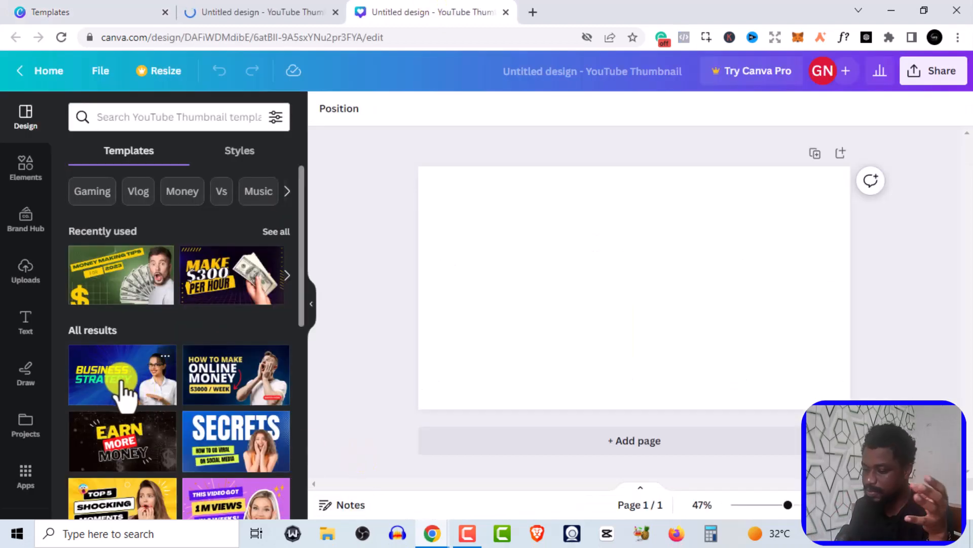
- Apply the Blue Bold Business YouTube Thumbnail template to the blank page and add a second page below it
{"action": "scroll", "coordinate": [183, 368], "scroll_direction": "down", "scroll_amount": 3}
{"action": "scroll", "coordinate": [183, 367], "scroll_direction": "up", "scroll_amount": 3}
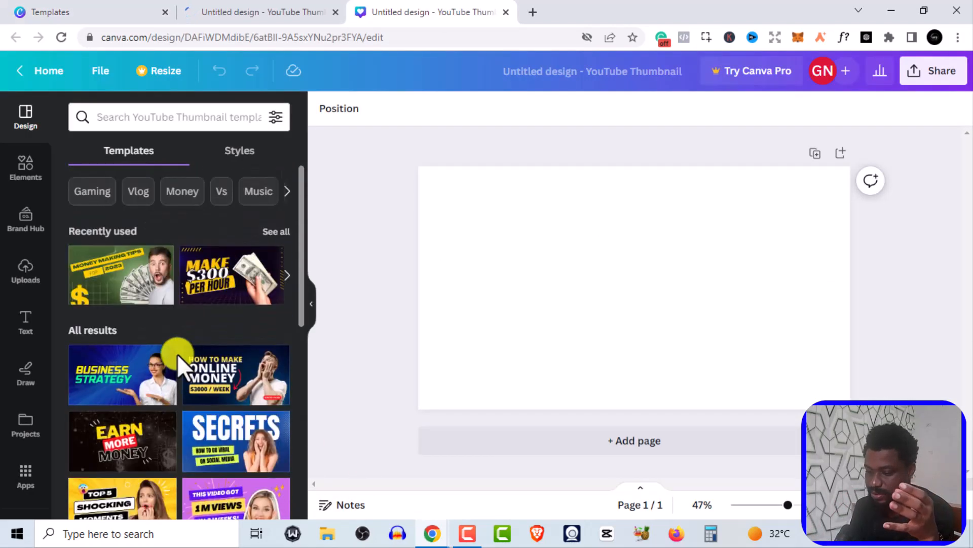
{"action": "left_click", "coordinate": [125, 395]}
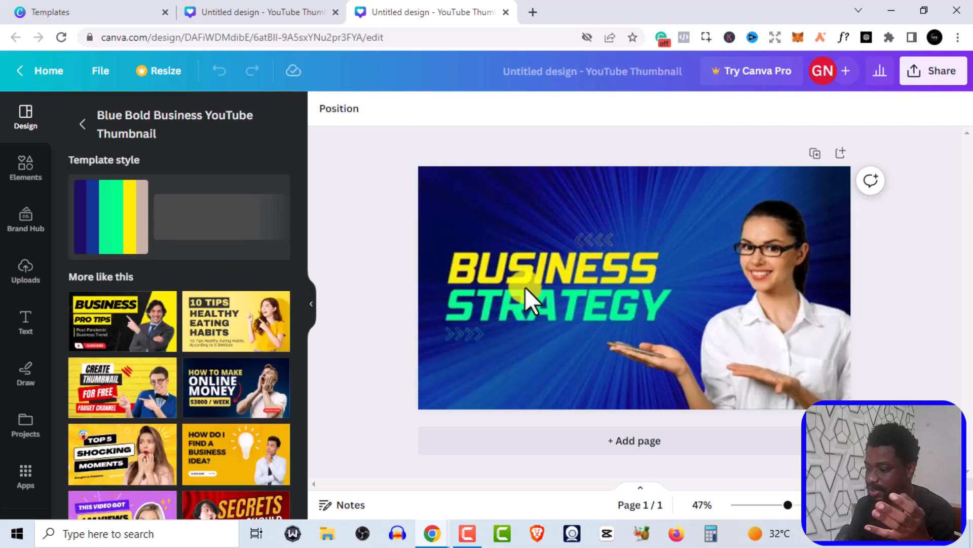
{"action": "left_click", "coordinate": [588, 272]}
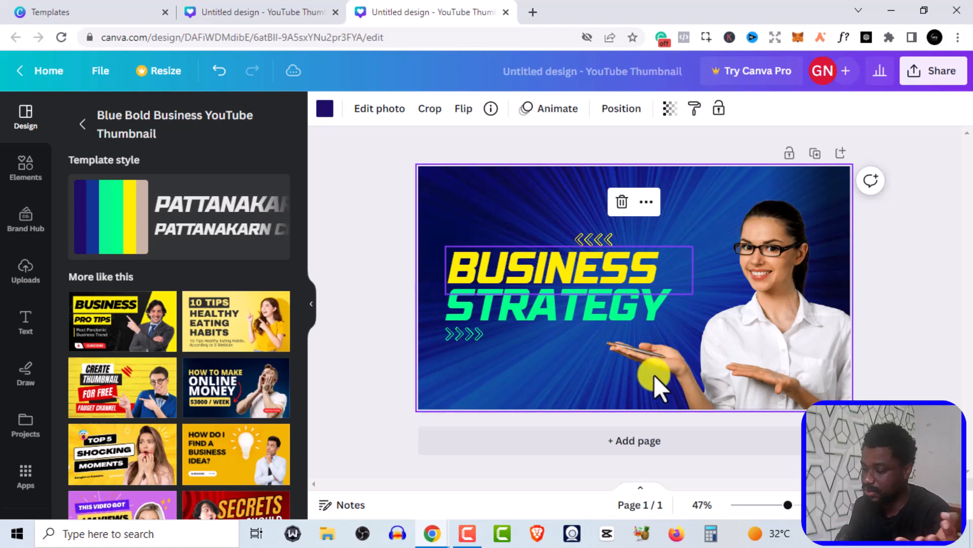
{"action": "left_click", "coordinate": [642, 445]}
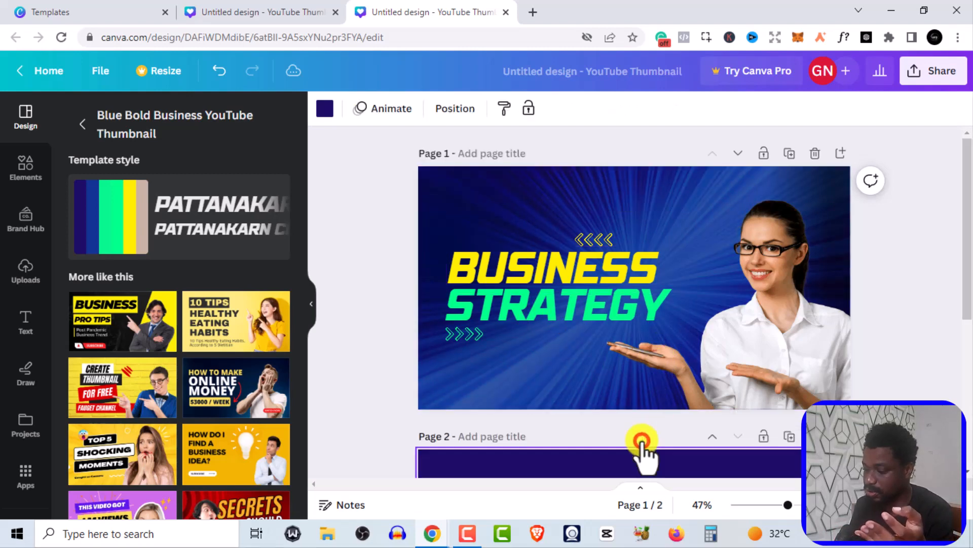
{"action": "left_click", "coordinate": [515, 272]}
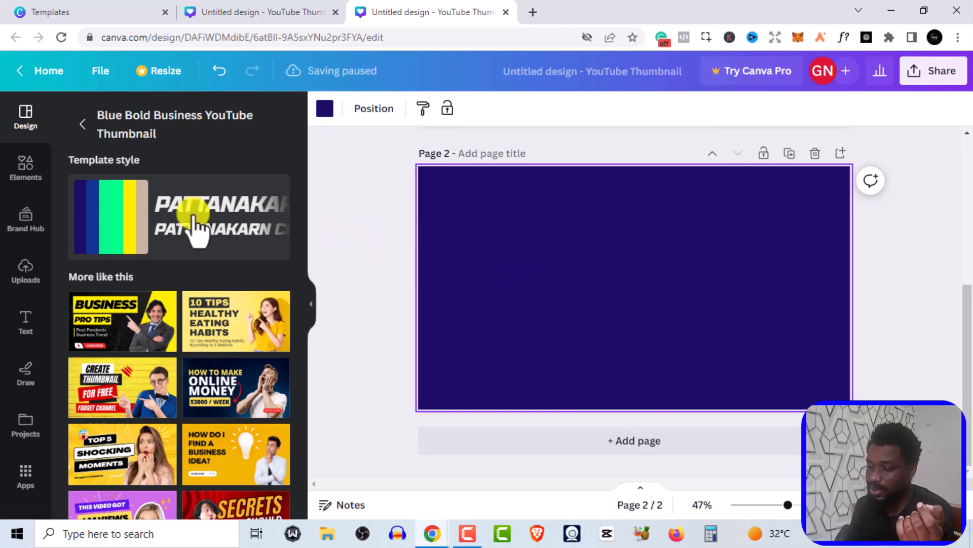
- Search the elements for "dollar sign" and add the photo of the gold dollar sign on cracked grey ground to page 2
{"action": "left_click", "coordinate": [30, 167]}
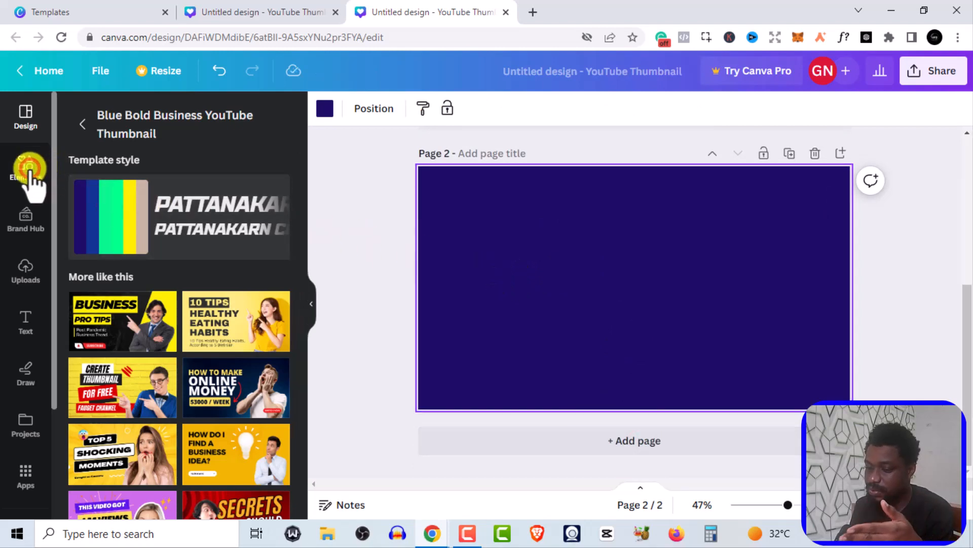
{"action": "left_click", "coordinate": [194, 117]}
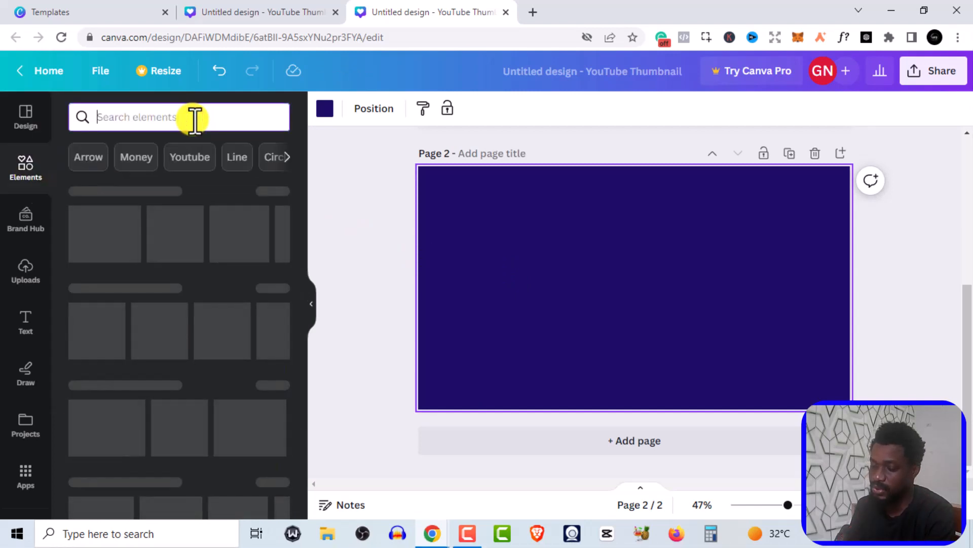
{"action": "type", "text": "dollar"}
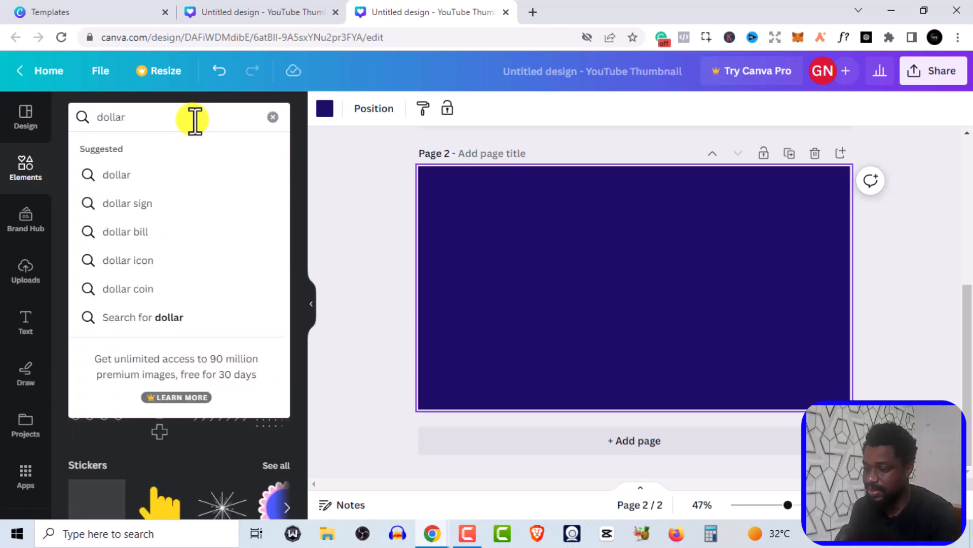
{"action": "left_click", "coordinate": [149, 204]}
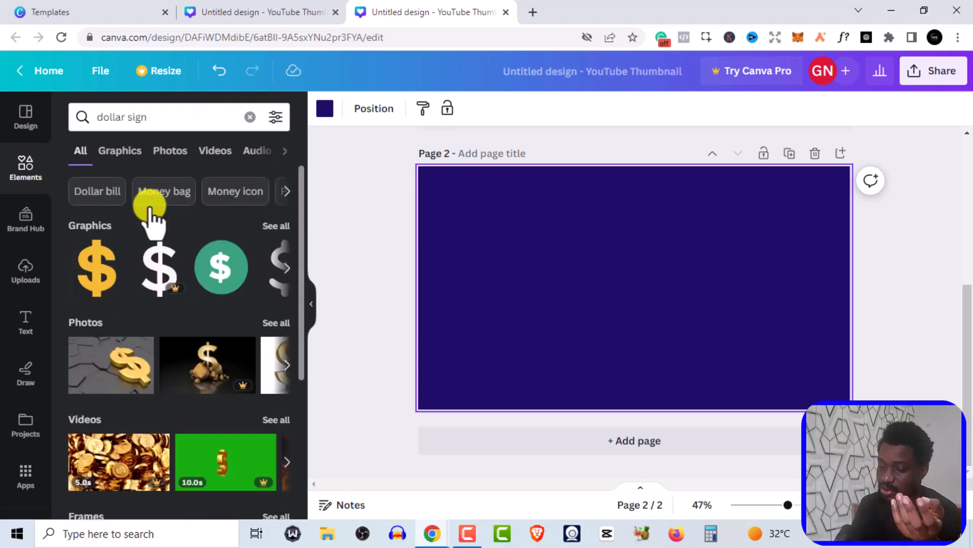
{"action": "left_click", "coordinate": [274, 323]}
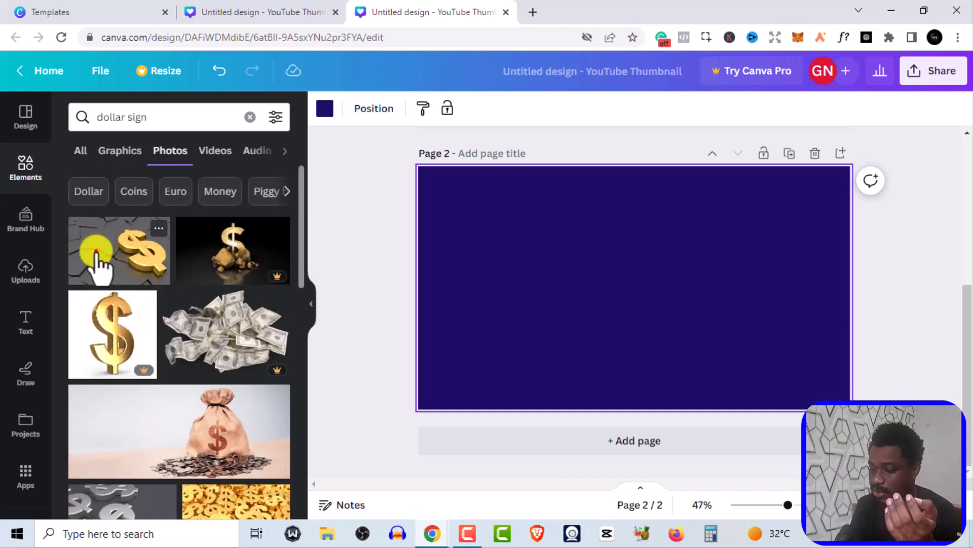
{"action": "left_click", "coordinate": [96, 251]}
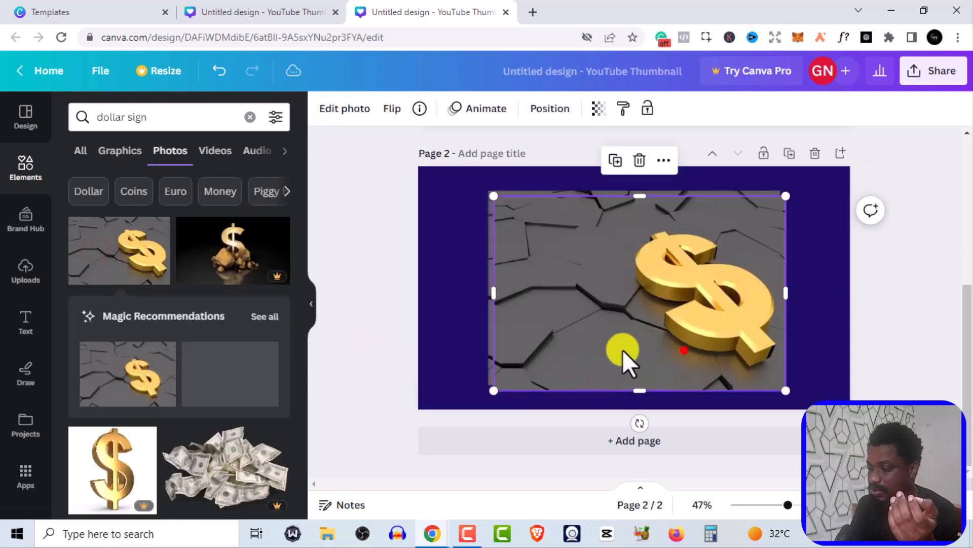
- Enlarge and reposition the dollar photo so it covers the whole of page 2, with the dollar sign on the right
{"action": "left_click_drag", "start_coordinate": [682, 349], "coordinate": [606, 321]}
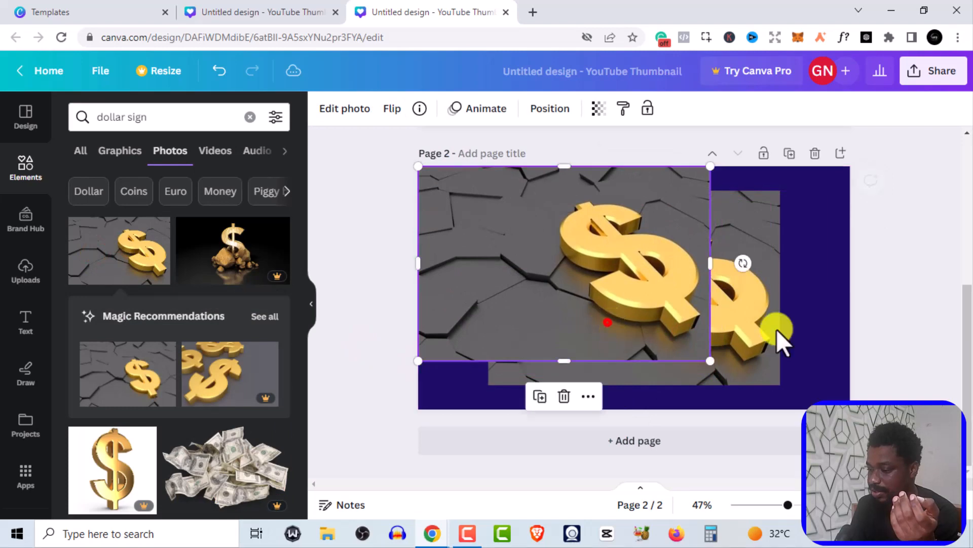
{"action": "left_click_drag", "start_coordinate": [711, 364], "coordinate": [797, 419]}
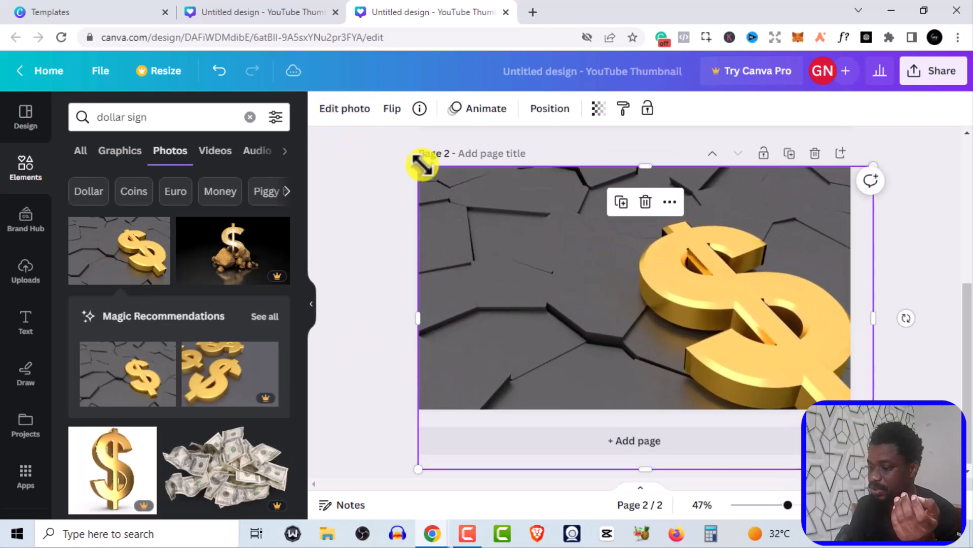
{"action": "left_click_drag", "start_coordinate": [398, 158], "coordinate": [374, 148]}
{"action": "mouse_move", "coordinate": [680, 310]}
{"action": "left_mouse_down"}
{"action": "mouse_move", "coordinate": [643, 300]}
{"action": "mouse_move", "coordinate": [691, 297]}
{"action": "mouse_move", "coordinate": [671, 297]}
{"action": "mouse_move", "coordinate": [680, 299]}
{"action": "left_mouse_up"}
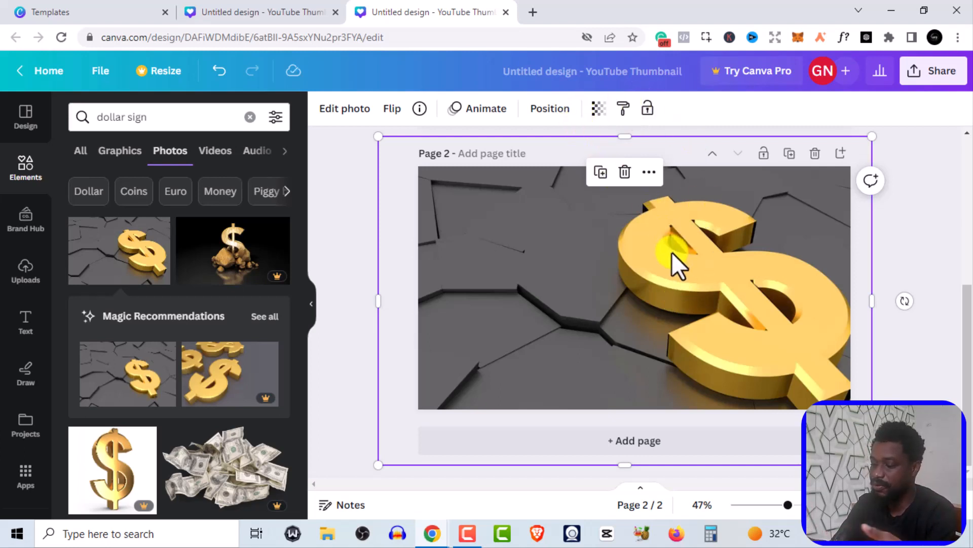
- Set the dollar photo's transparency to 85
{"action": "left_click", "coordinate": [601, 108]}
{"action": "left_click", "coordinate": [597, 107]}
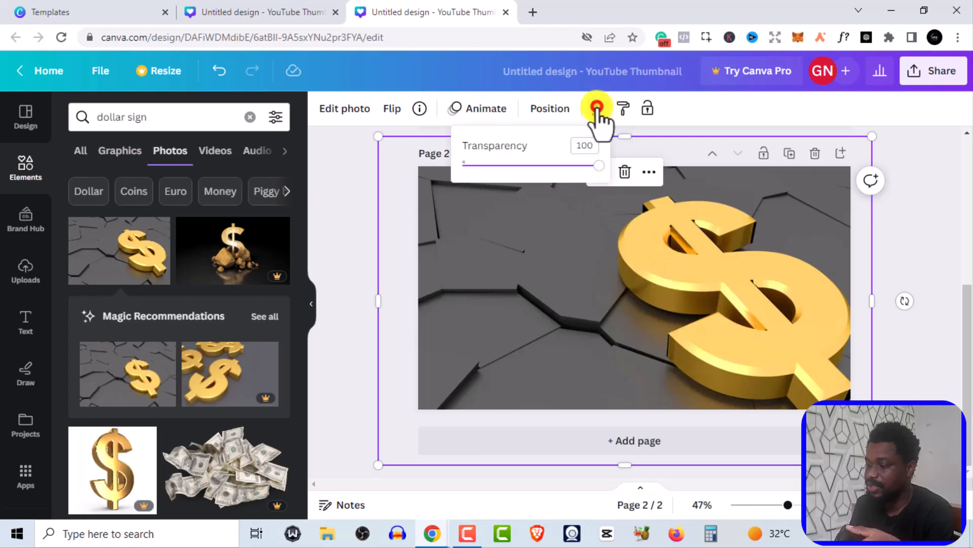
{"action": "mouse_move", "coordinate": [594, 164]}
{"action": "left_mouse_down"}
{"action": "mouse_move", "coordinate": [498, 166]}
{"action": "mouse_move", "coordinate": [597, 166]}
{"action": "mouse_move", "coordinate": [581, 167]}
{"action": "left_mouse_up"}
- Delete the dark blue background behind the dollar photo, moving the photo aside and back over the full page
{"action": "left_click_drag", "start_coordinate": [761, 319], "coordinate": [539, 287]}
{"action": "left_click", "coordinate": [729, 281]}
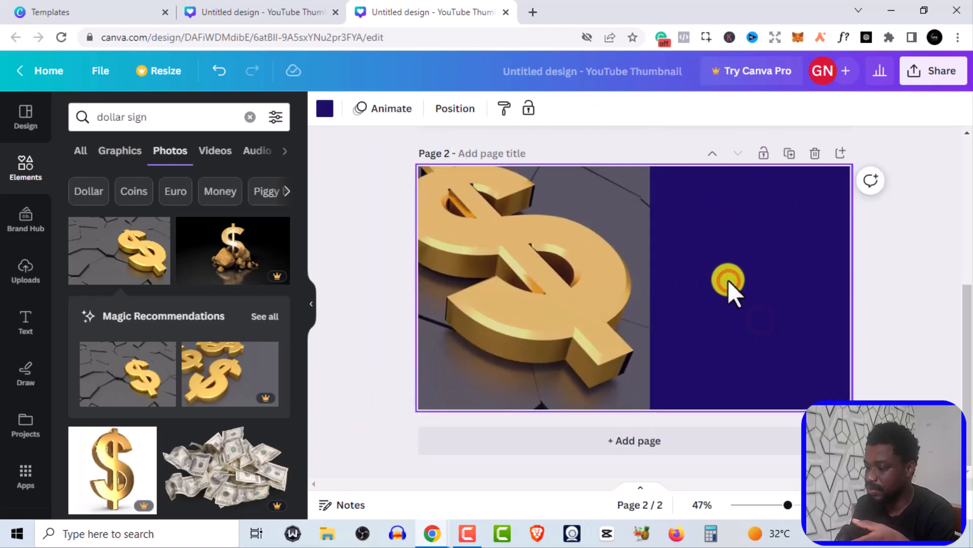
{"action": "right_click", "coordinate": [728, 278]}
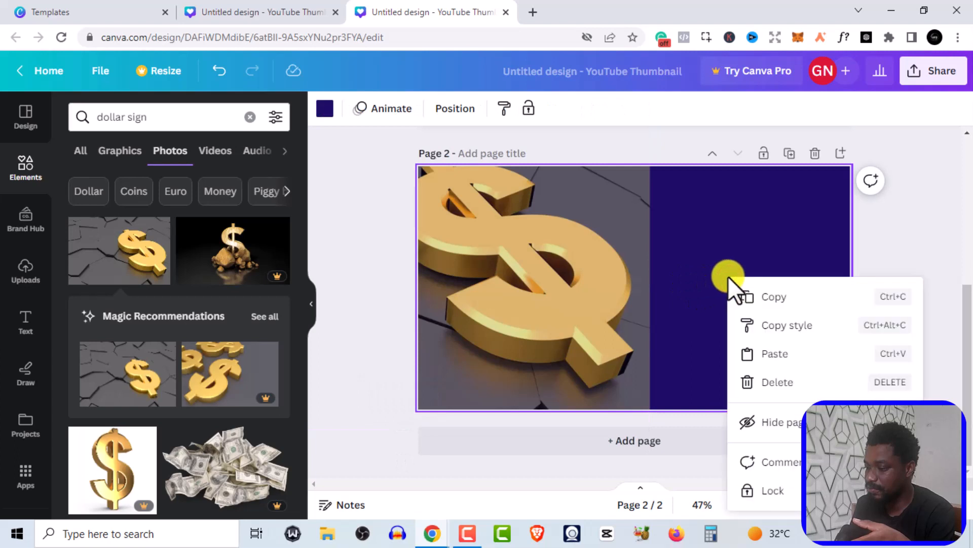
{"action": "left_click", "coordinate": [780, 383]}
{"action": "left_click_drag", "start_coordinate": [551, 305], "coordinate": [759, 316]}
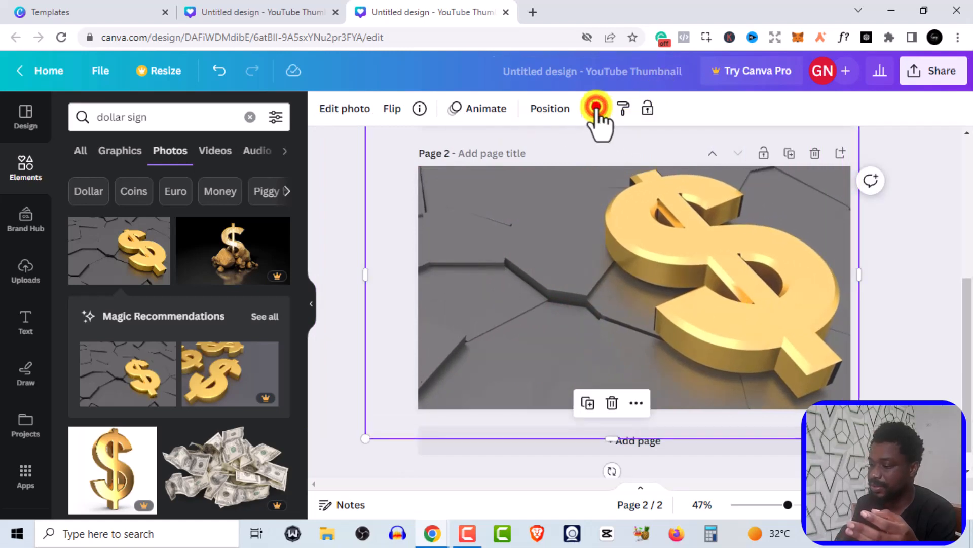
- Lower the dollar photo's transparency value further to fade it into the page
{"action": "left_click", "coordinate": [597, 106]}
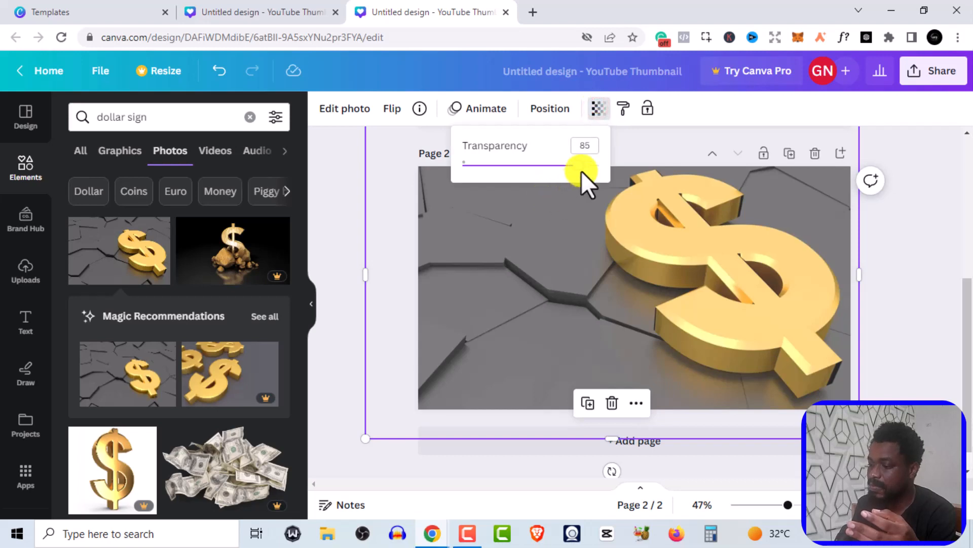
{"action": "left_click_drag", "start_coordinate": [582, 172], "coordinate": [555, 167]}
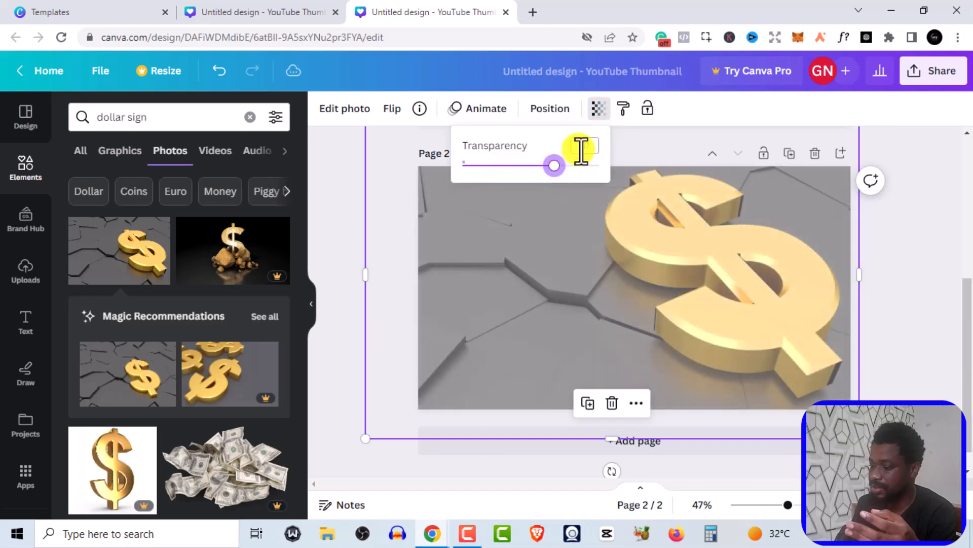
{"action": "left_click", "coordinate": [668, 154]}
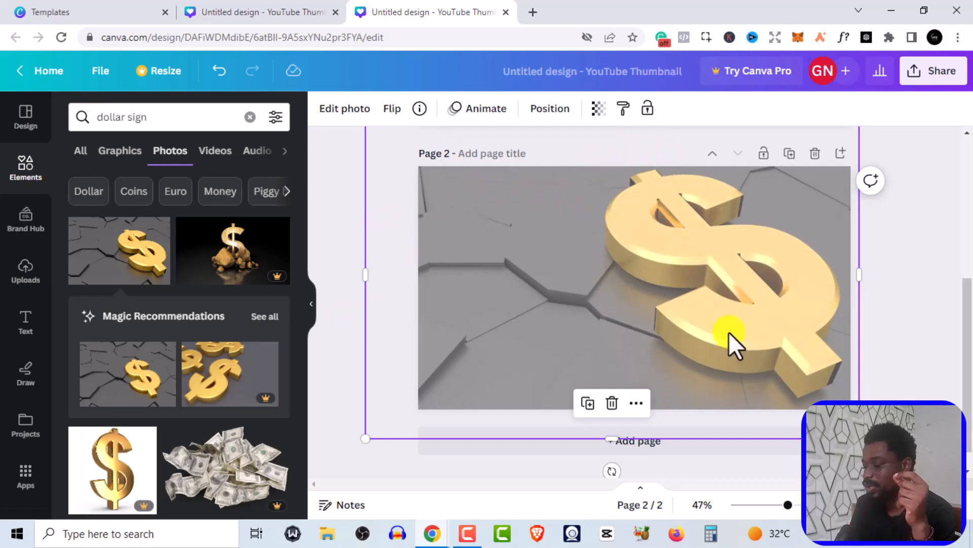
- Apply the Blur effect to the dollar photo with an intensity of 42
{"action": "left_click", "coordinate": [345, 111]}
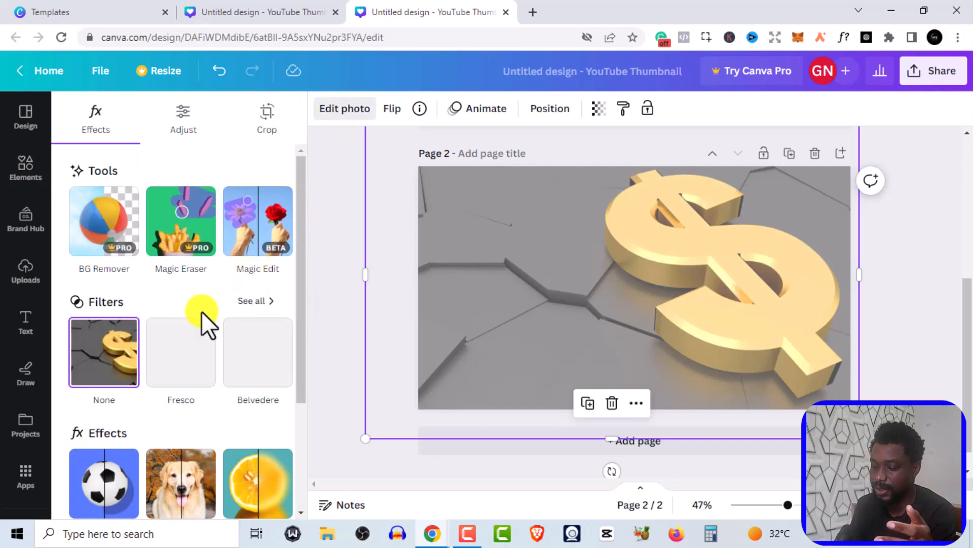
{"action": "scroll", "coordinate": [202, 312], "scroll_direction": "down", "scroll_amount": 3}
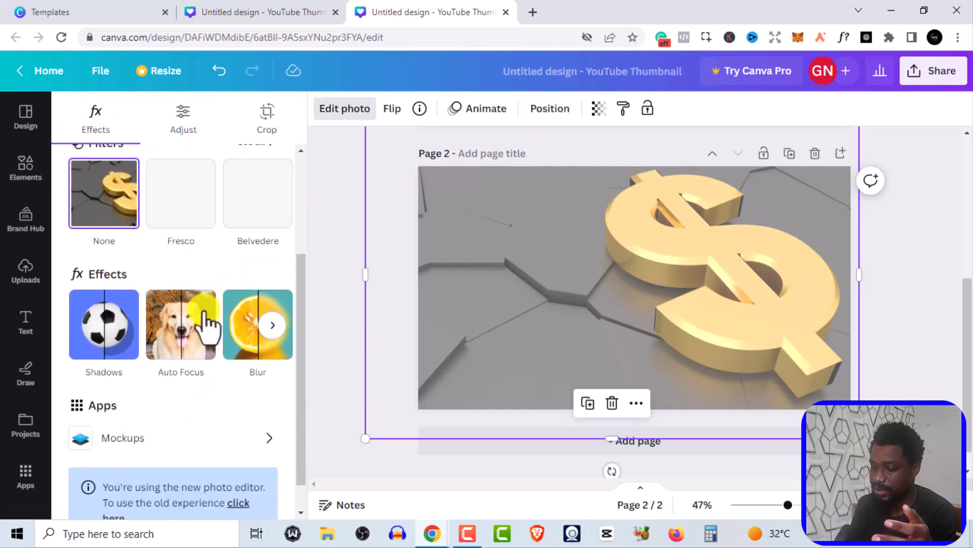
{"action": "left_click", "coordinate": [244, 336]}
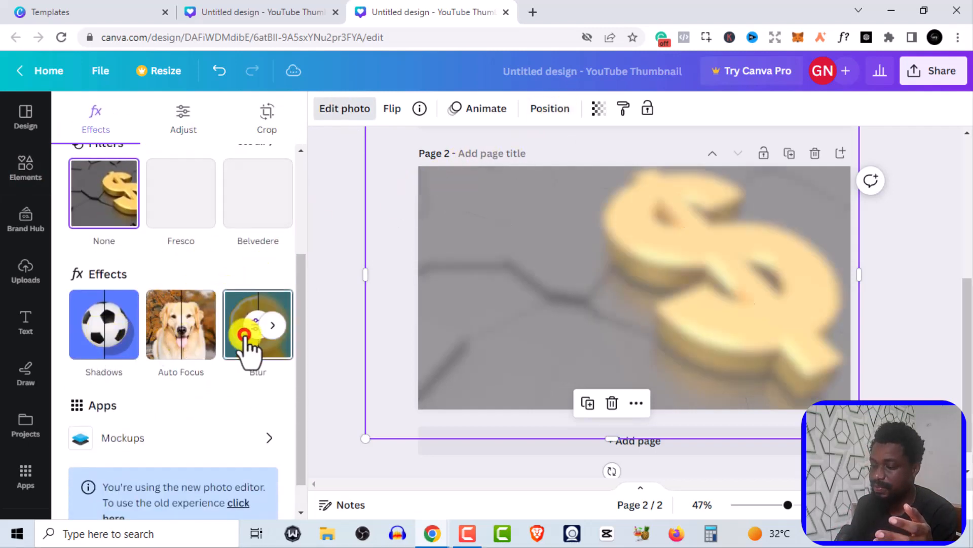
{"action": "left_click", "coordinate": [245, 336]}
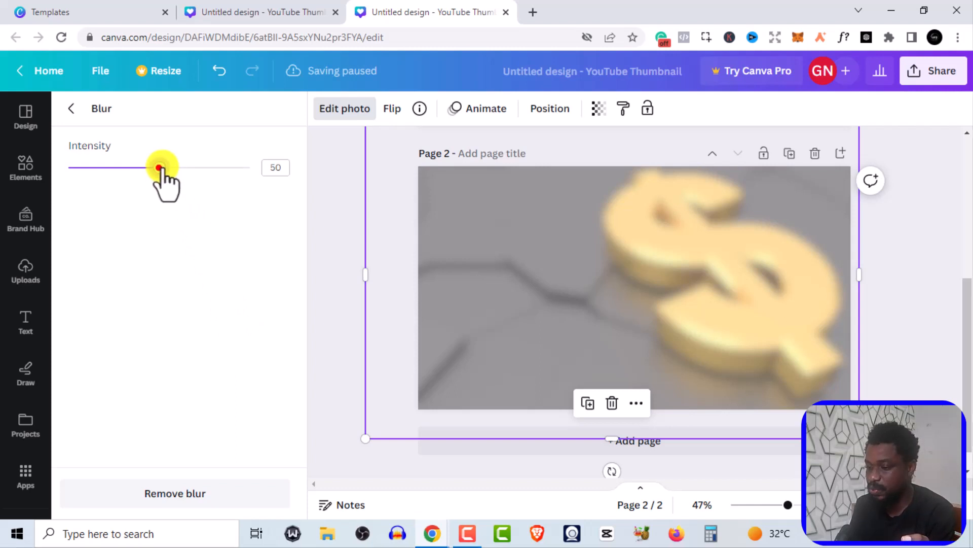
{"action": "left_click_drag", "start_coordinate": [158, 170], "coordinate": [242, 170]}
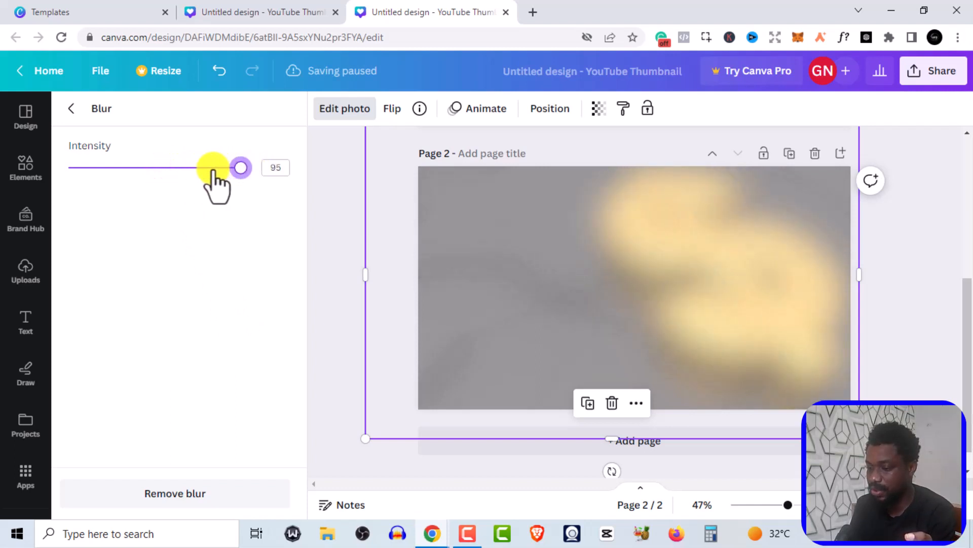
{"action": "left_click_drag", "start_coordinate": [176, 167], "coordinate": [159, 165]}
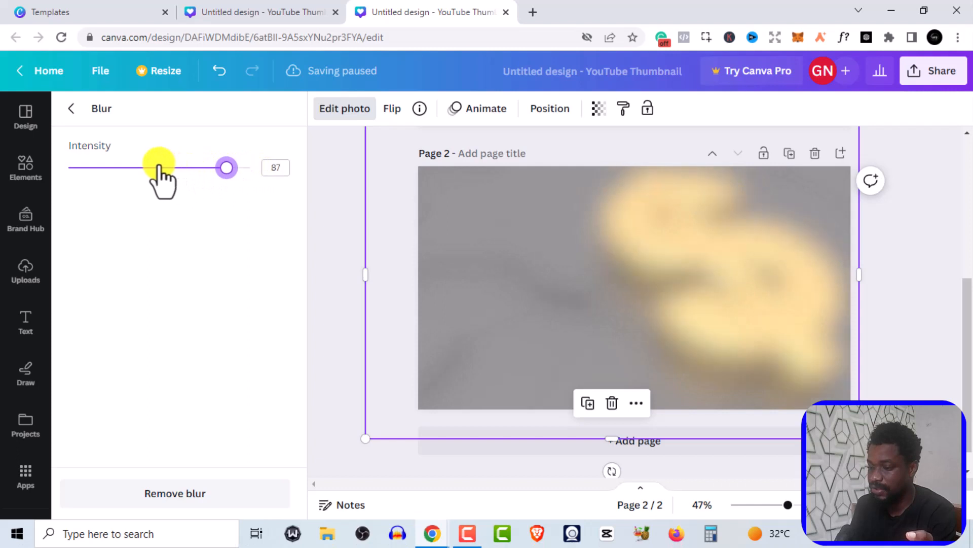
{"action": "left_click_drag", "start_coordinate": [218, 167], "coordinate": [145, 182]}
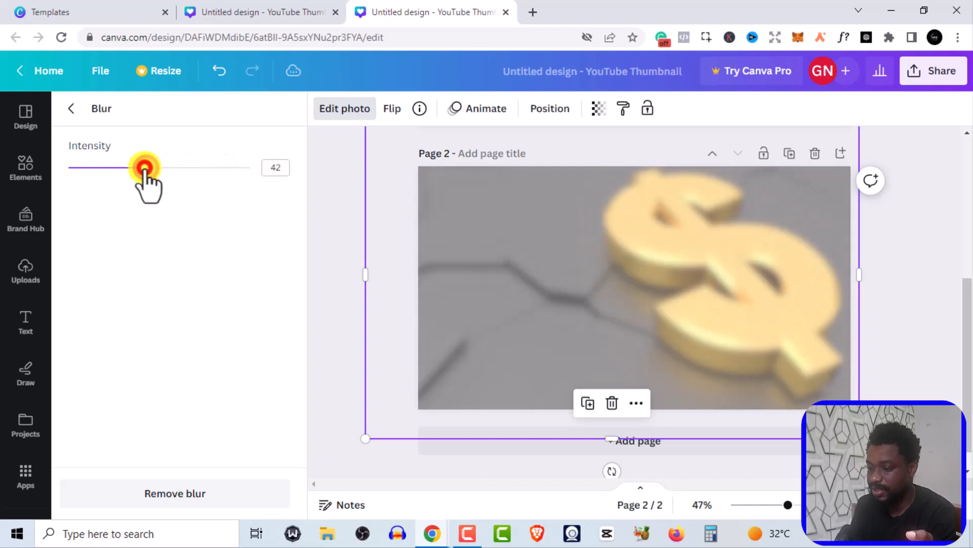
{"action": "left_click", "coordinate": [75, 113]}
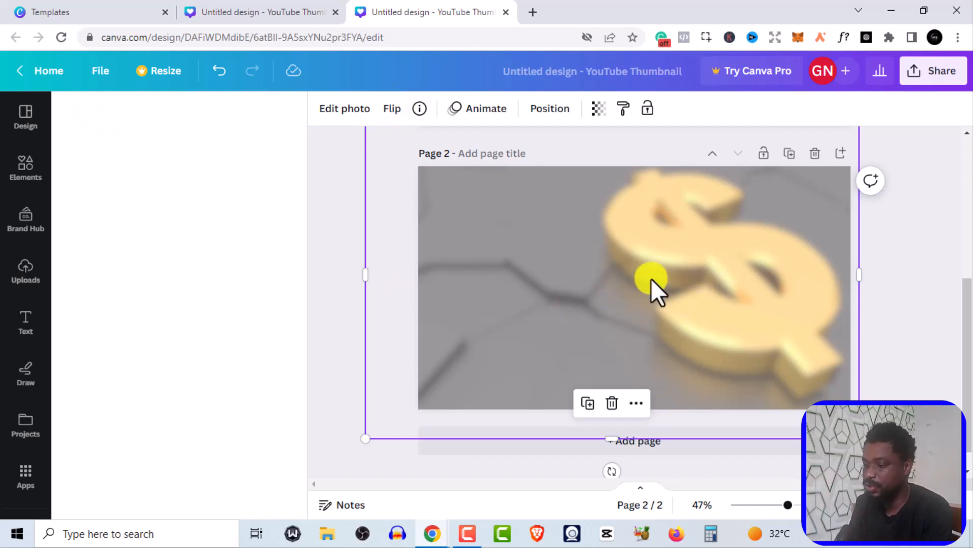
- Add the uploaded cutout of the man in a black T-shirt pointing sideways to page 2
{"action": "left_click", "coordinate": [24, 277]}
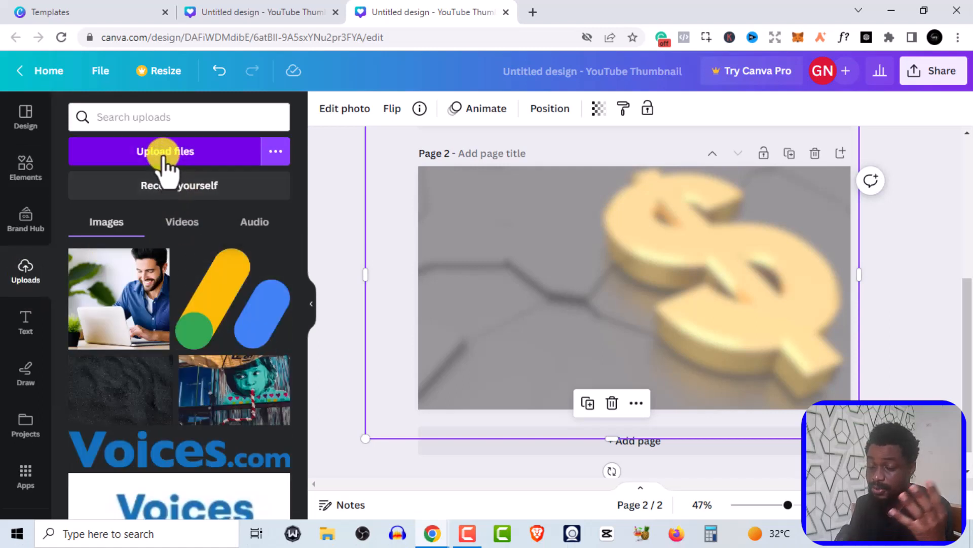
{"action": "scroll", "coordinate": [257, 317], "scroll_direction": "down", "scroll_amount": 5}
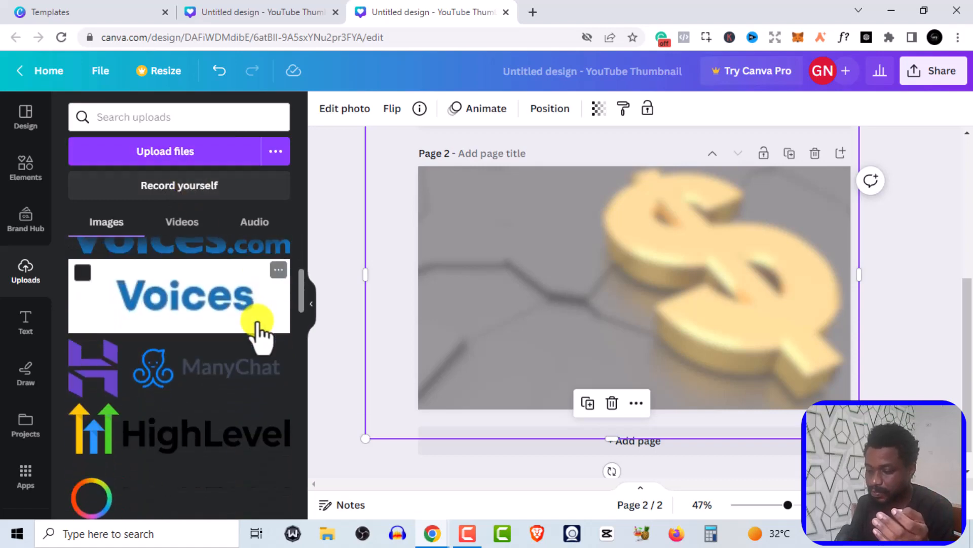
{"action": "scroll", "coordinate": [257, 327], "scroll_direction": "down", "scroll_amount": 10}
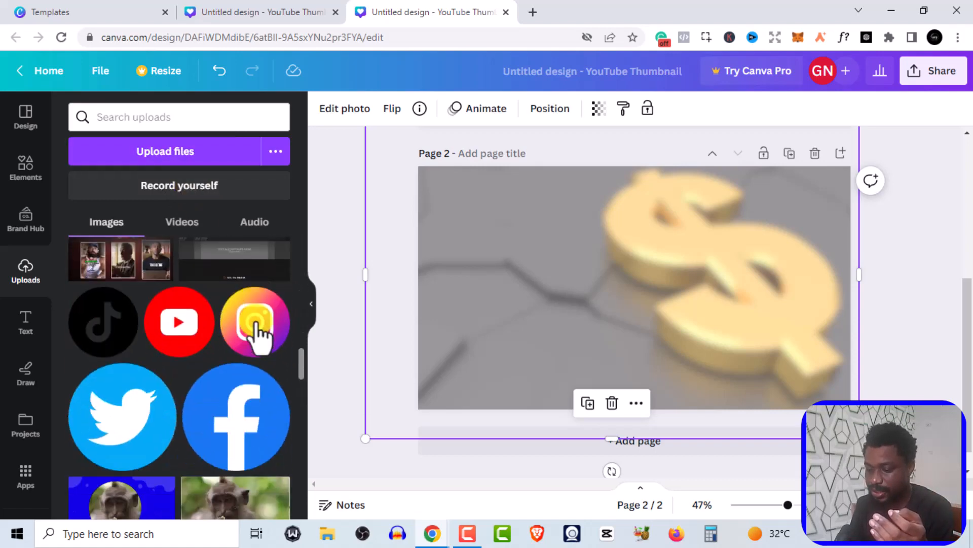
{"action": "scroll", "coordinate": [255, 330], "scroll_direction": "down", "scroll_amount": 10}
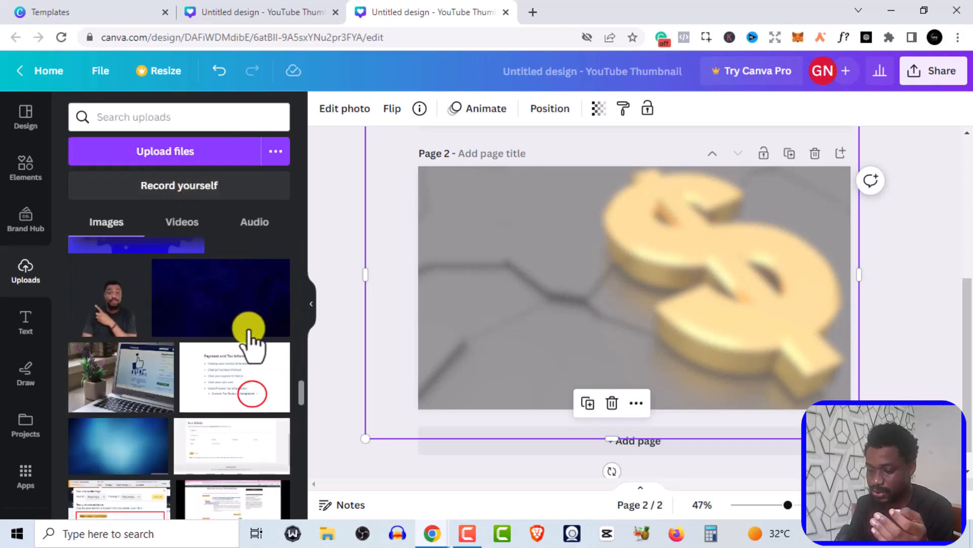
{"action": "left_click", "coordinate": [100, 317]}
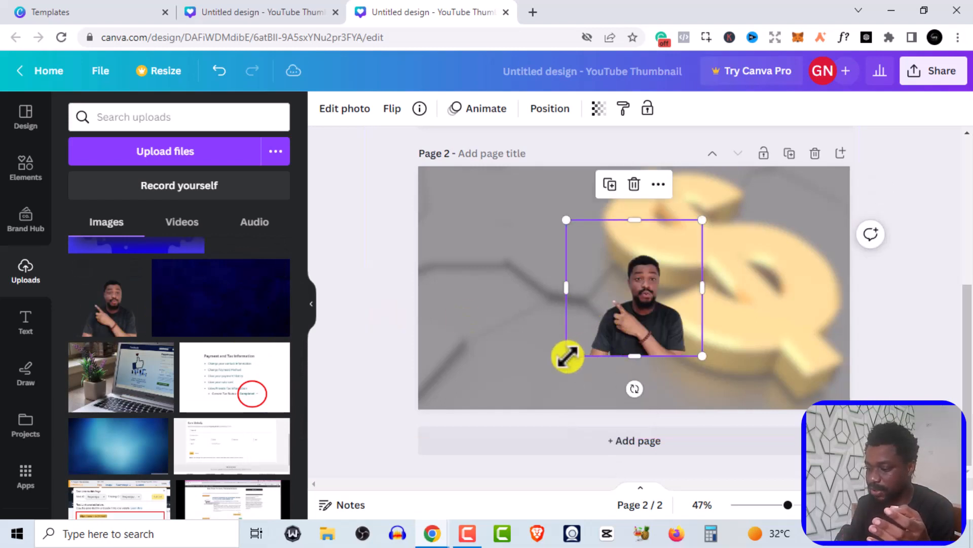
- Enlarge the pointing man cutout down to the page's bottom edge and scale the picture up within its crop frame
{"action": "left_click_drag", "start_coordinate": [566, 355], "coordinate": [466, 395]}
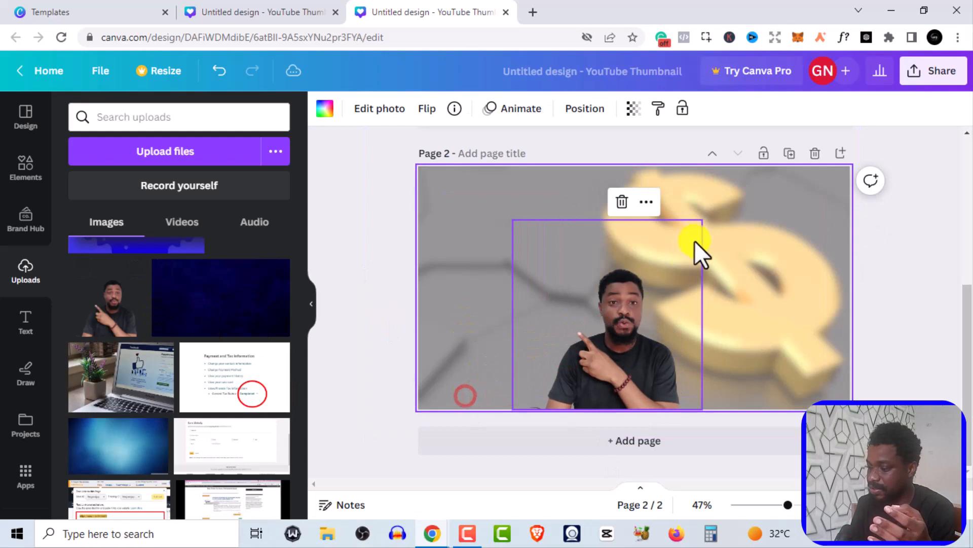
{"action": "left_click", "coordinate": [652, 280]}
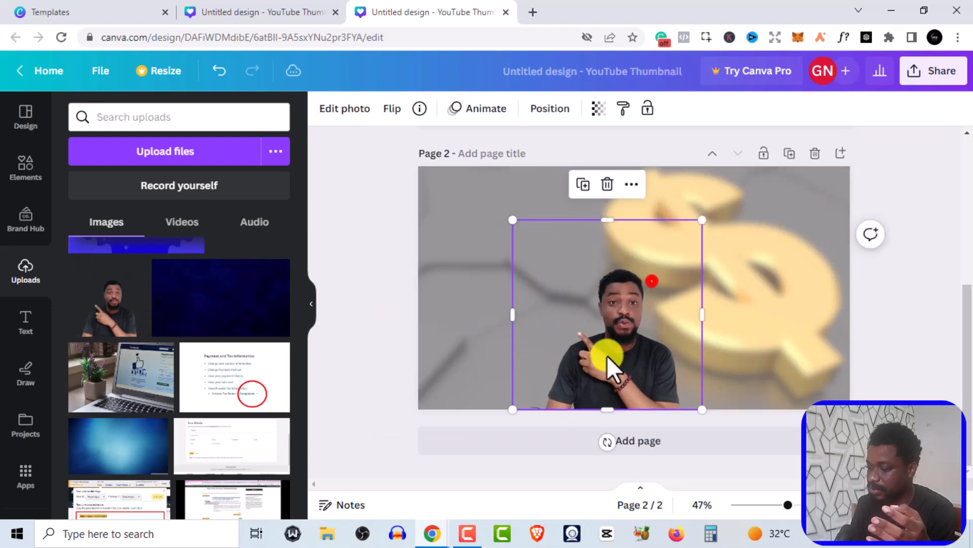
{"action": "double_click", "coordinate": [513, 220]}
{"action": "left_click_drag", "start_coordinate": [513, 218], "coordinate": [455, 205]}
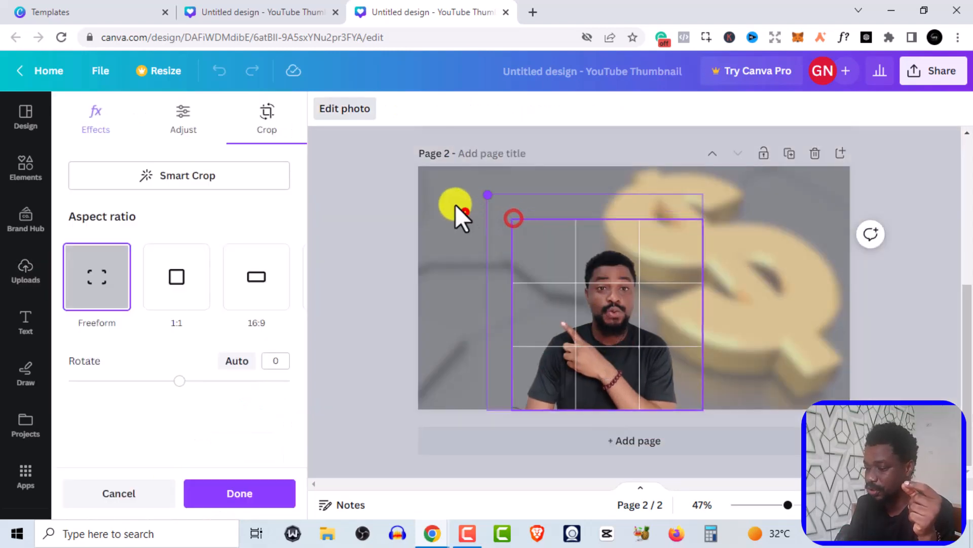
{"action": "left_click", "coordinate": [433, 197]}
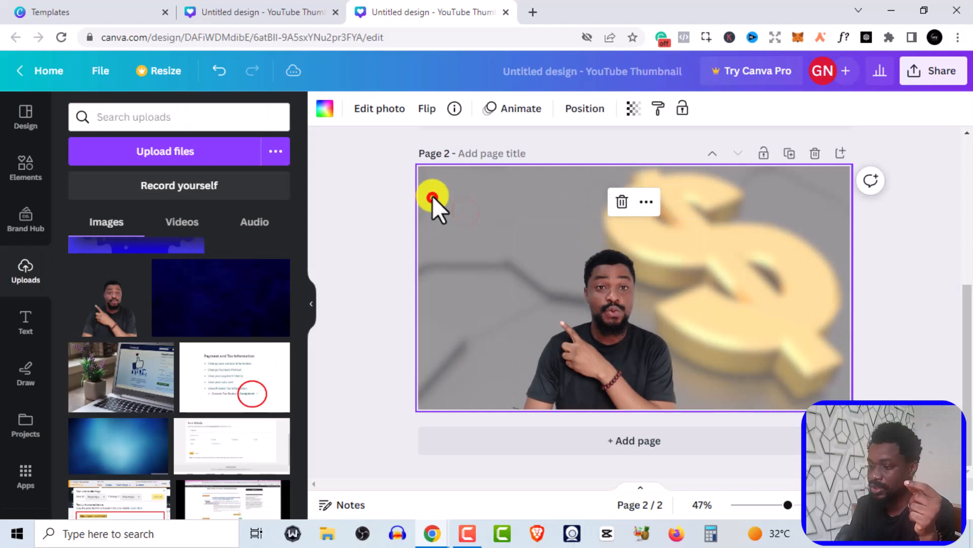
- Open the remove.bg upload page in a new browser tab
{"action": "left_click", "coordinate": [532, 13]}
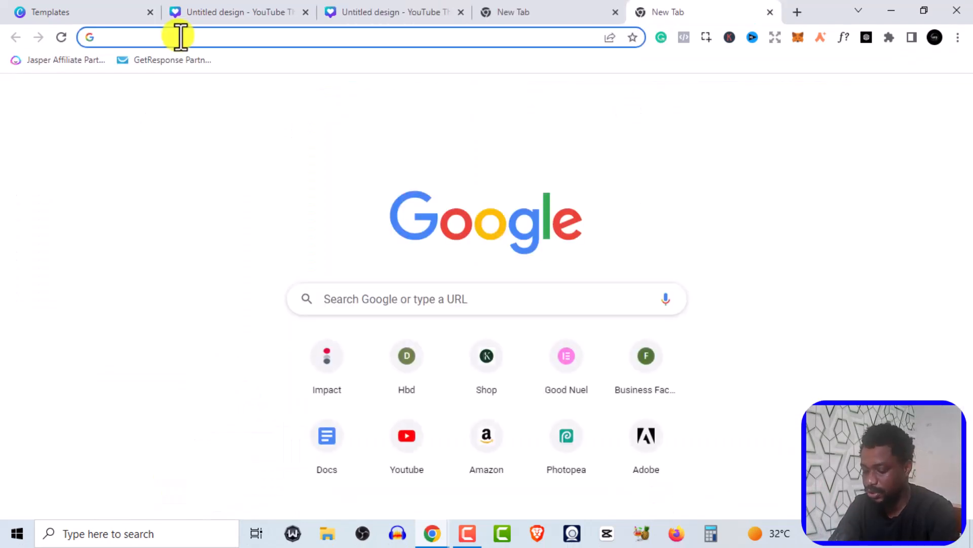
{"action": "type", "text": "remove"}
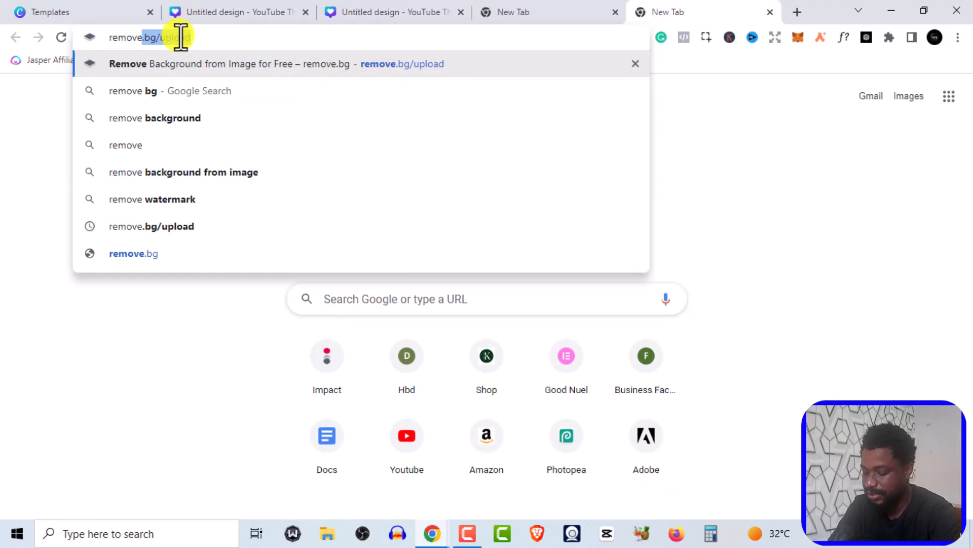
{"action": "type", "text": ".bg"}
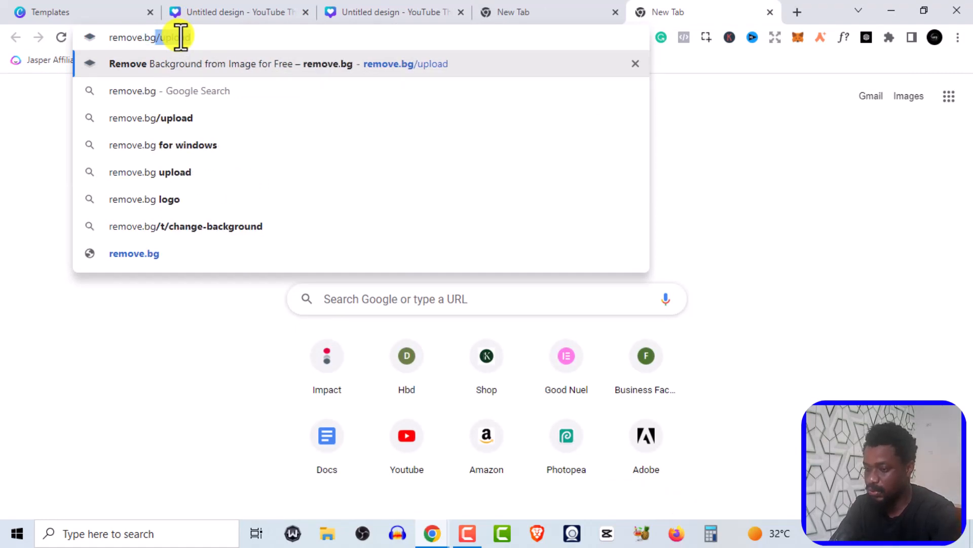
{"action": "key", "text": "Return"}
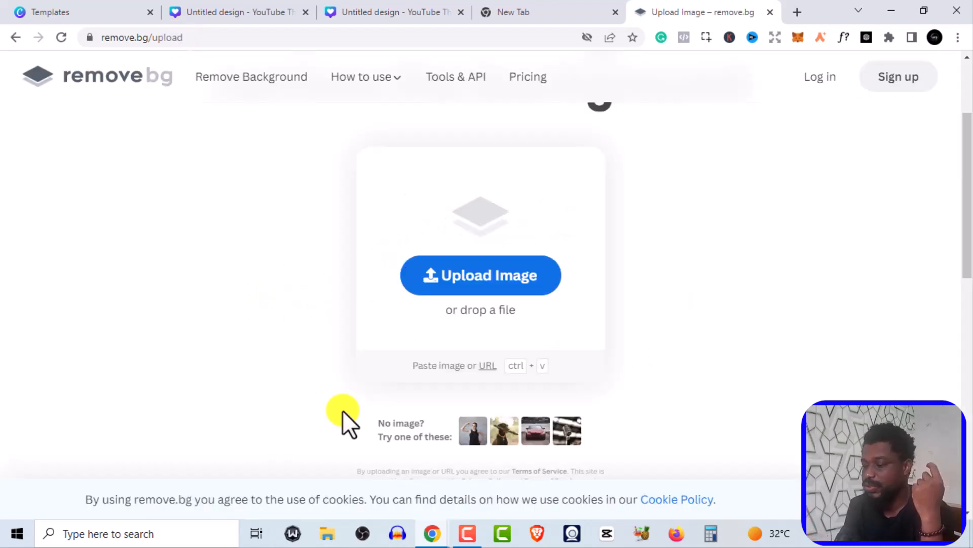
- Remove the background from the photo of the masked man holding a cardboard sign, download the preview-size result and return to the Canva thumbnail design
{"action": "left_click", "coordinate": [478, 270]}
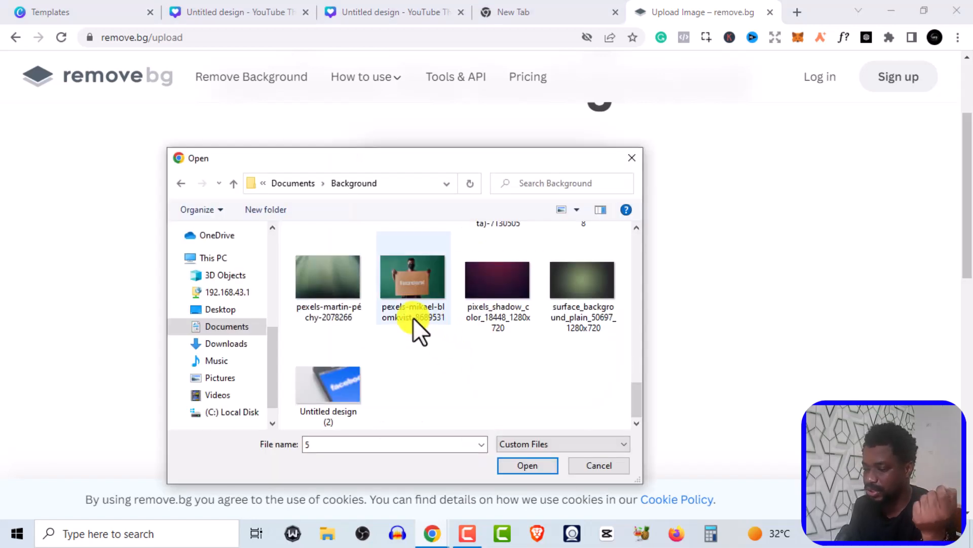
{"action": "left_click", "coordinate": [406, 293]}
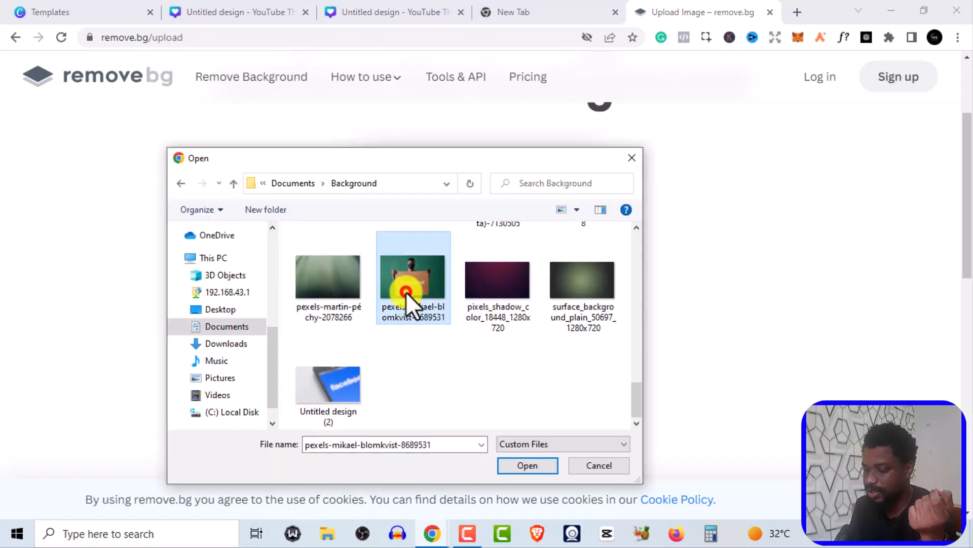
{"action": "left_click", "coordinate": [538, 465]}
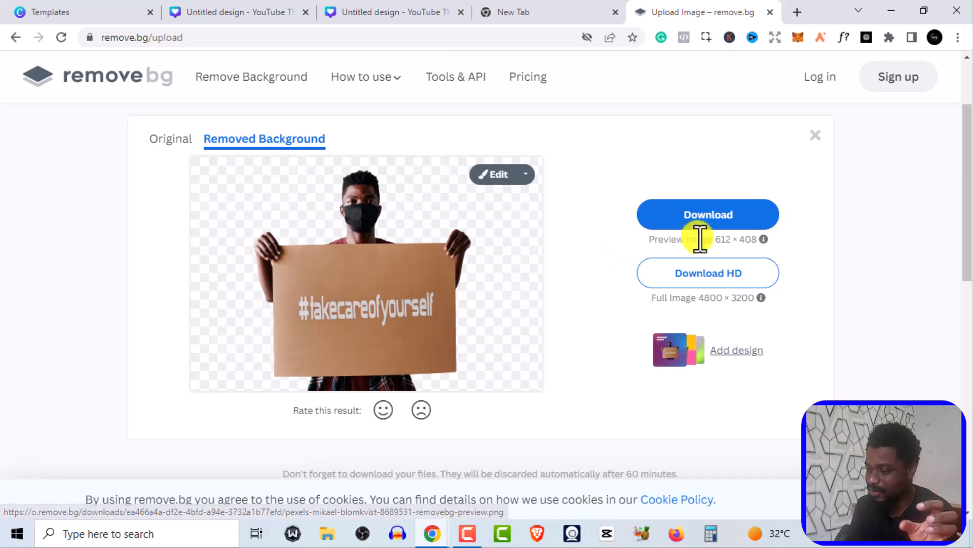
{"action": "left_click", "coordinate": [720, 215]}
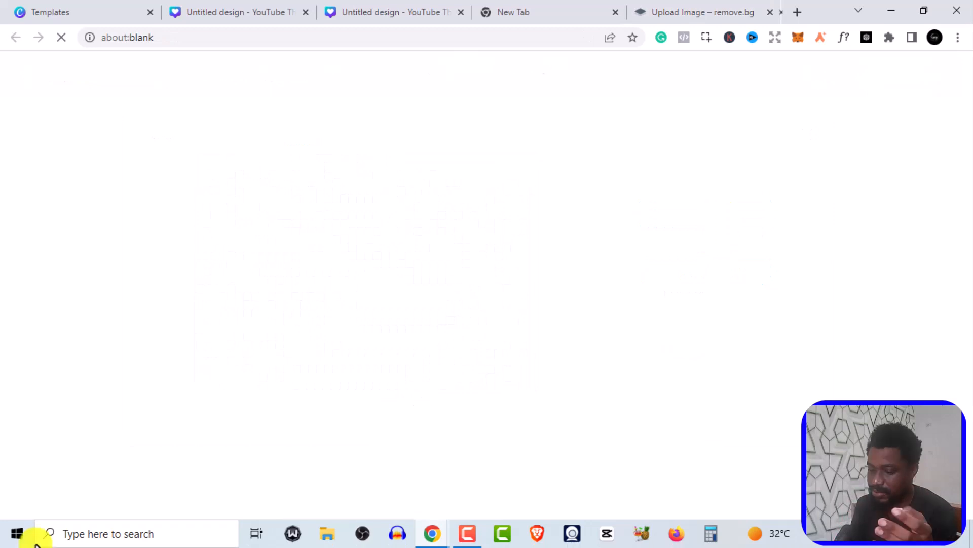
{"action": "left_click", "coordinate": [365, 9]}
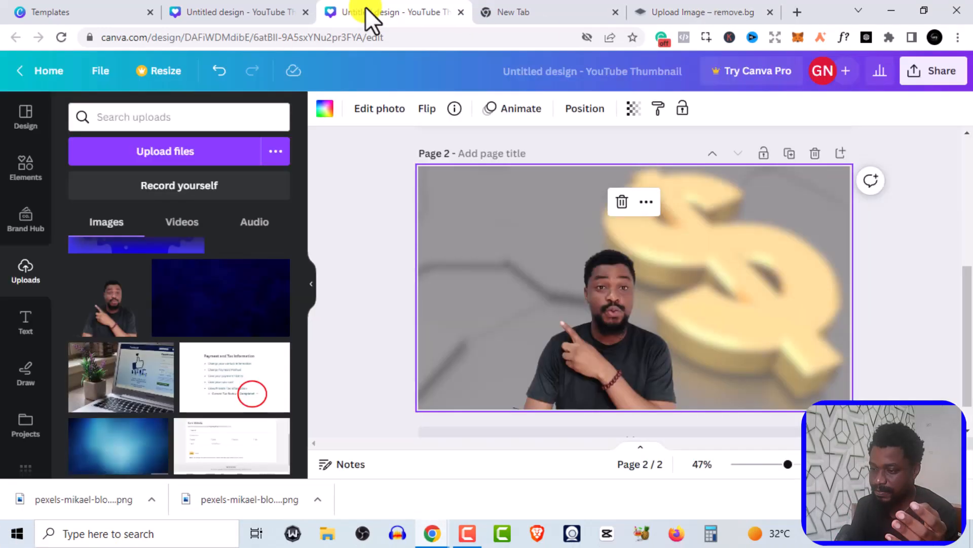
{"action": "left_click", "coordinate": [156, 152]}
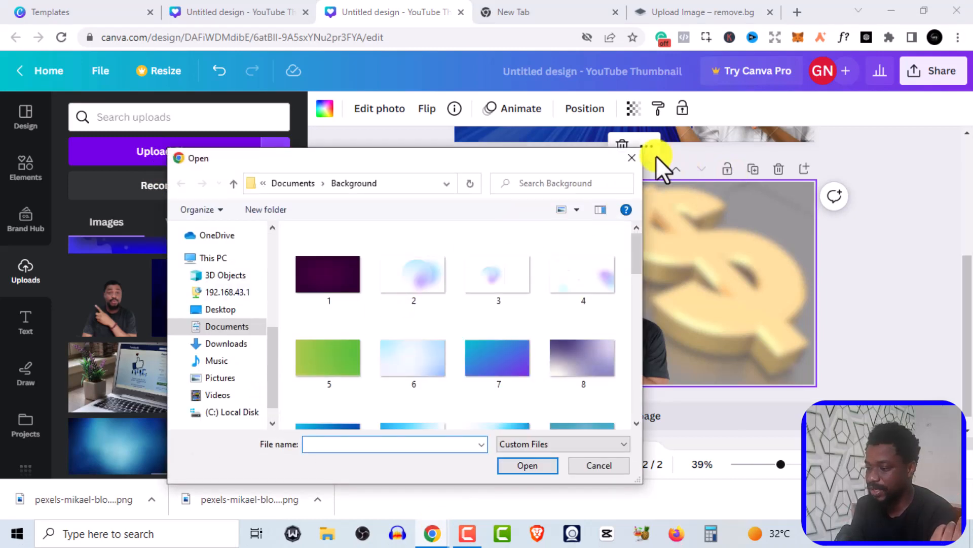
{"action": "left_click", "coordinate": [633, 159]}
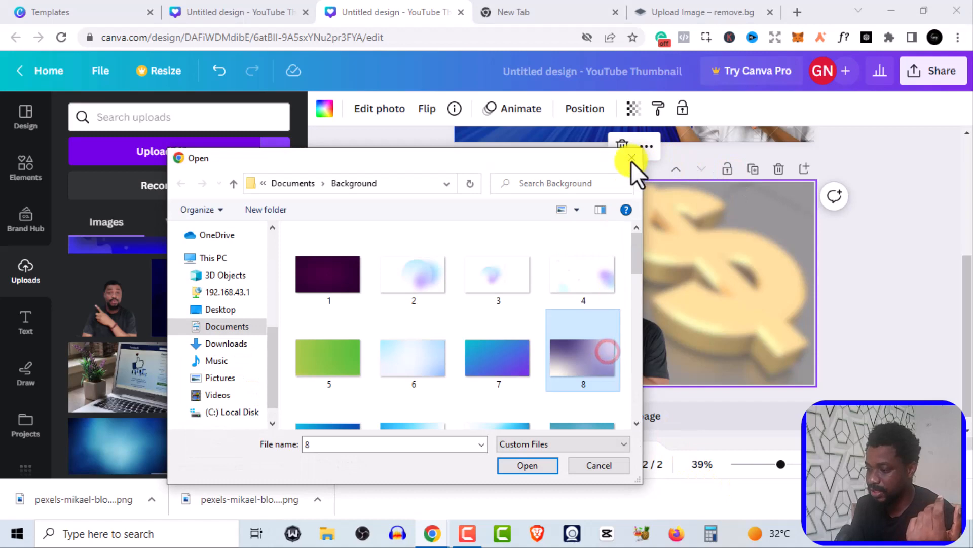
{"action": "left_click", "coordinate": [631, 154]}
- Move the pointing man cutout onto the dollar sign and look through its photo editing effects
{"action": "left_click_drag", "start_coordinate": [604, 340], "coordinate": [689, 314]}
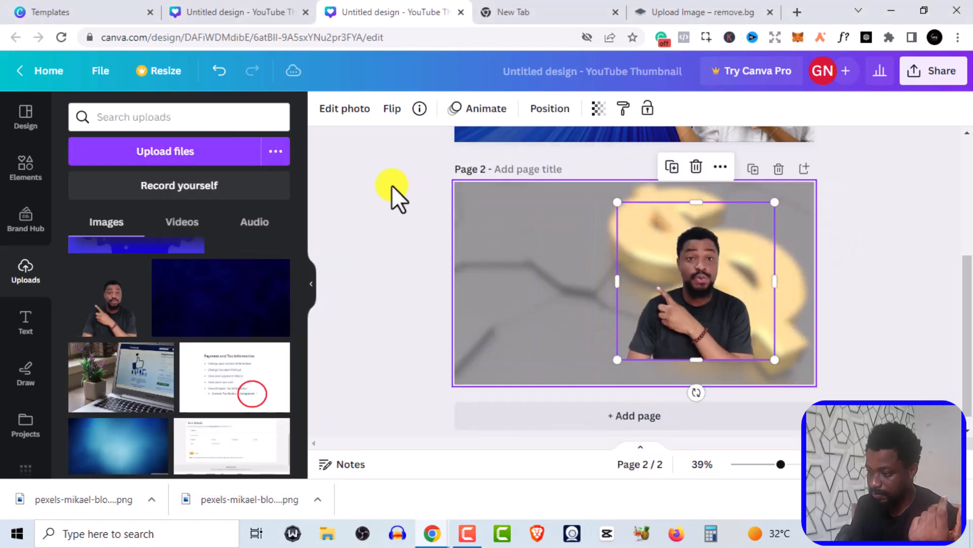
{"action": "left_click", "coordinate": [343, 111]}
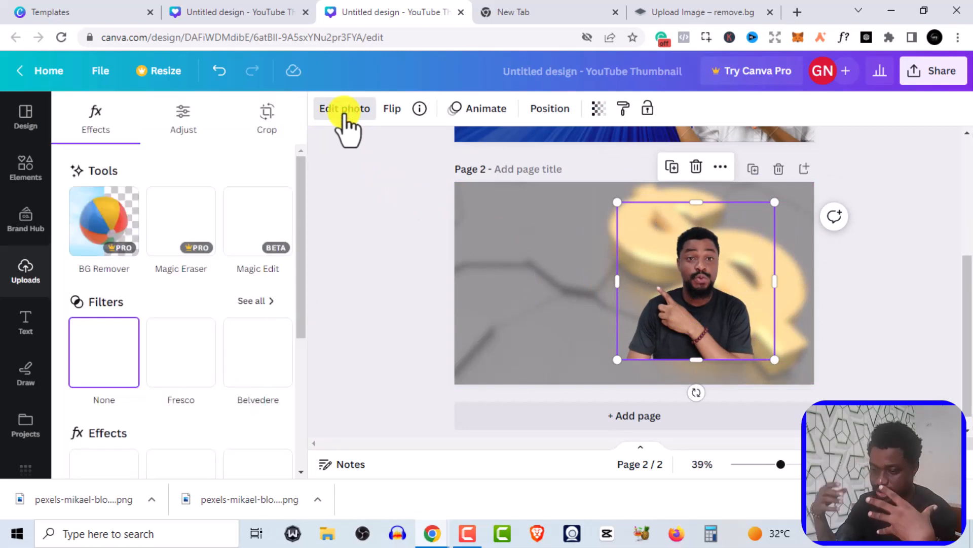
{"action": "scroll", "coordinate": [242, 344], "scroll_direction": "down", "scroll_amount": 3}
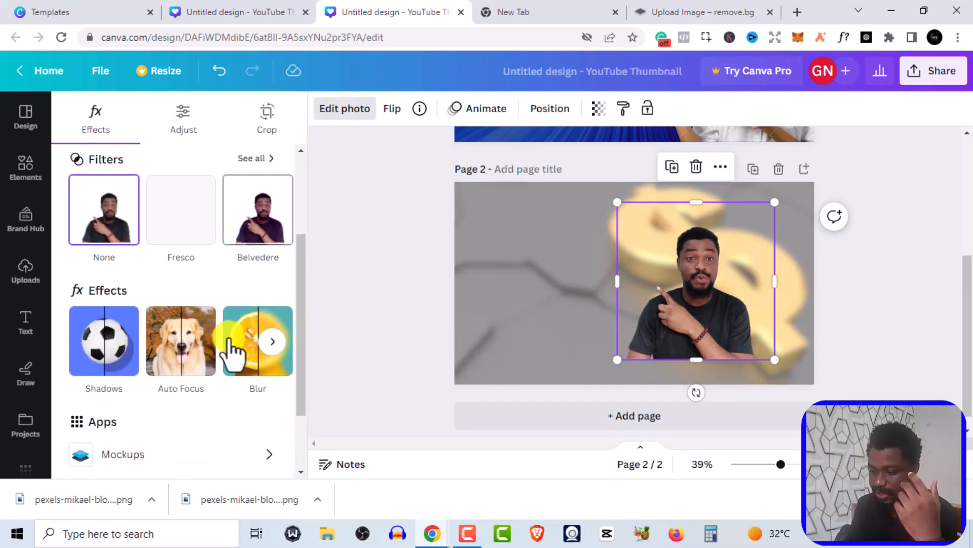
{"action": "scroll", "coordinate": [134, 357], "scroll_direction": "down", "scroll_amount": 2}
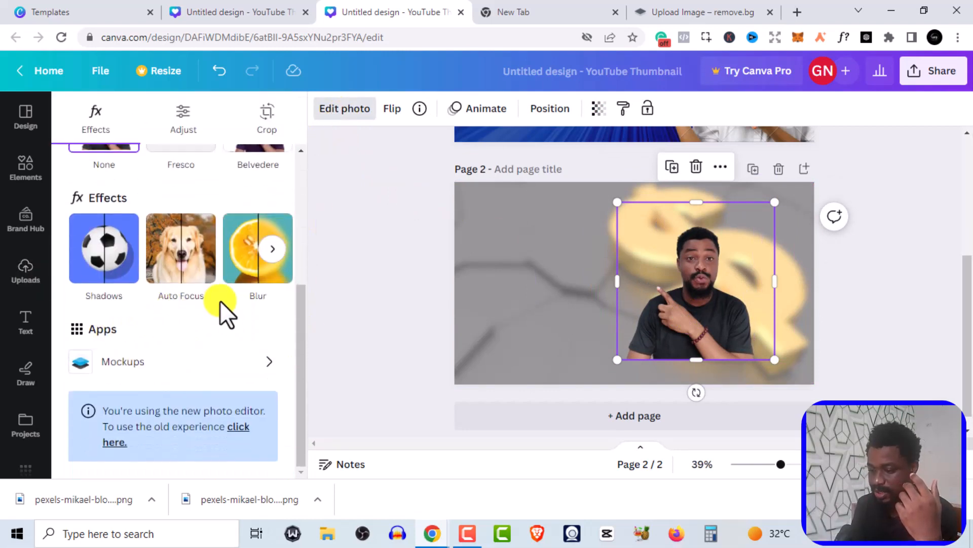
{"action": "scroll", "coordinate": [228, 307], "scroll_direction": "up", "scroll_amount": 5}
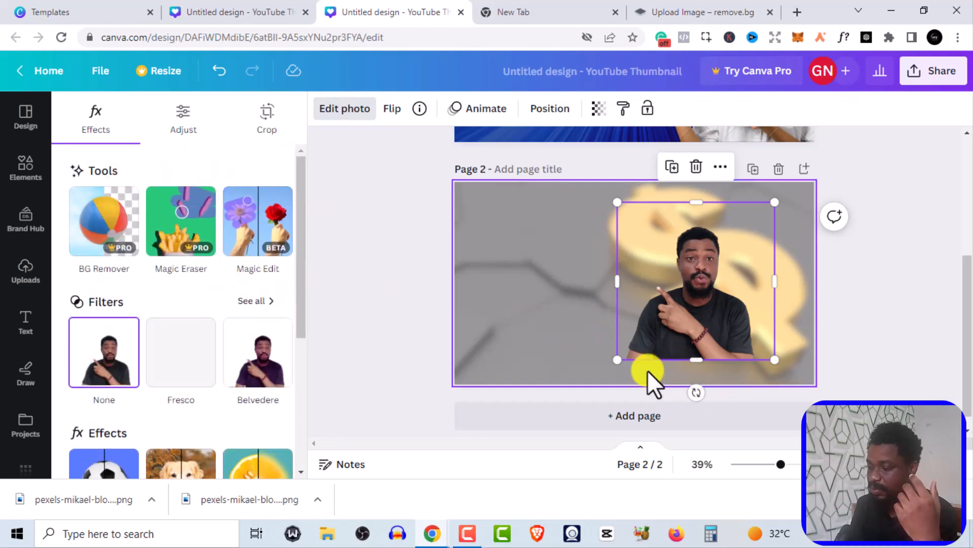
- Enlarge the pointing man cutout and place it on the page's right side, extending past the right and bottom edges
{"action": "left_click_drag", "start_coordinate": [616, 359], "coordinate": [521, 441]}
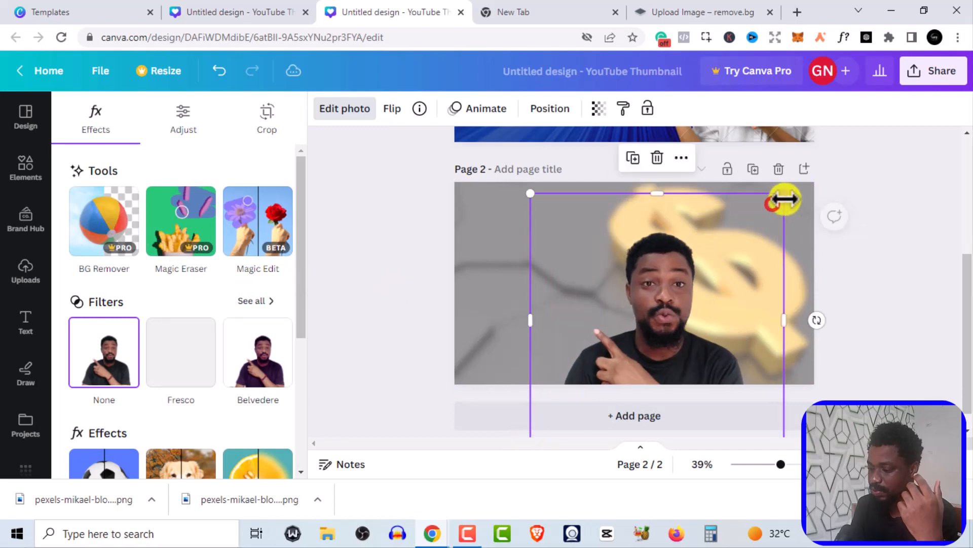
{"action": "left_click_drag", "start_coordinate": [674, 337], "coordinate": [751, 302]}
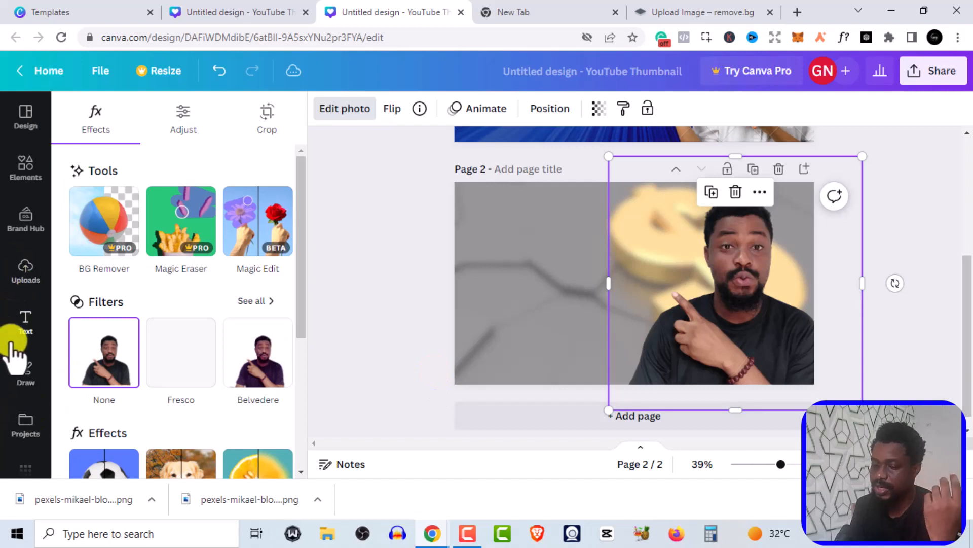
- Add a text box reading "HOW TO CREATE THUMBNAILS." to page 2, with a line break after "HOW TO"
{"action": "left_click", "coordinate": [23, 324]}
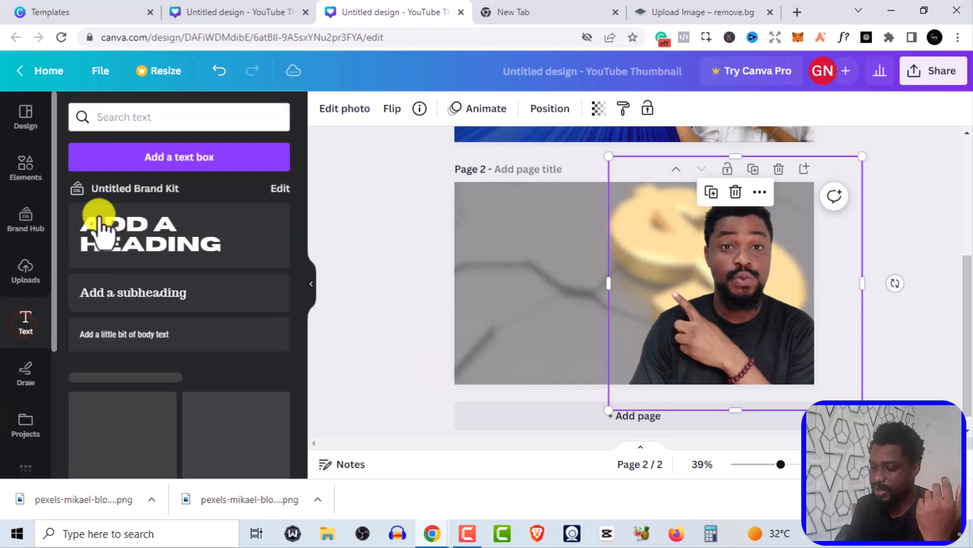
{"action": "left_click", "coordinate": [155, 158]}
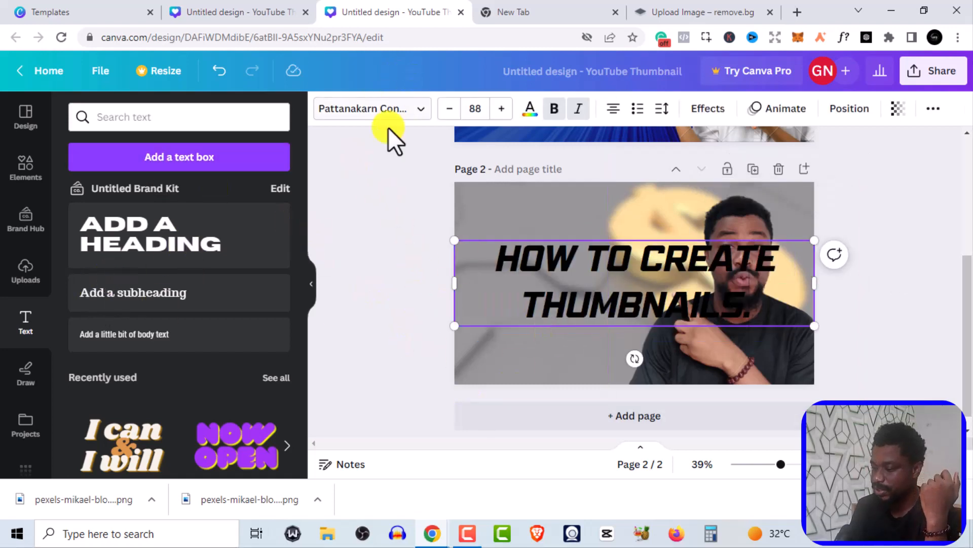
{"action": "left_click", "coordinate": [370, 115]}
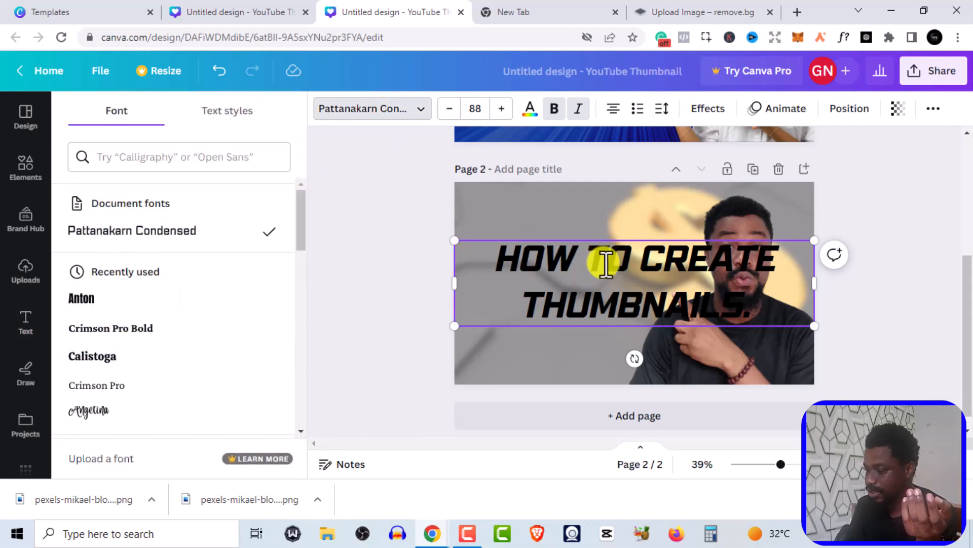
{"action": "left_click", "coordinate": [645, 263]}
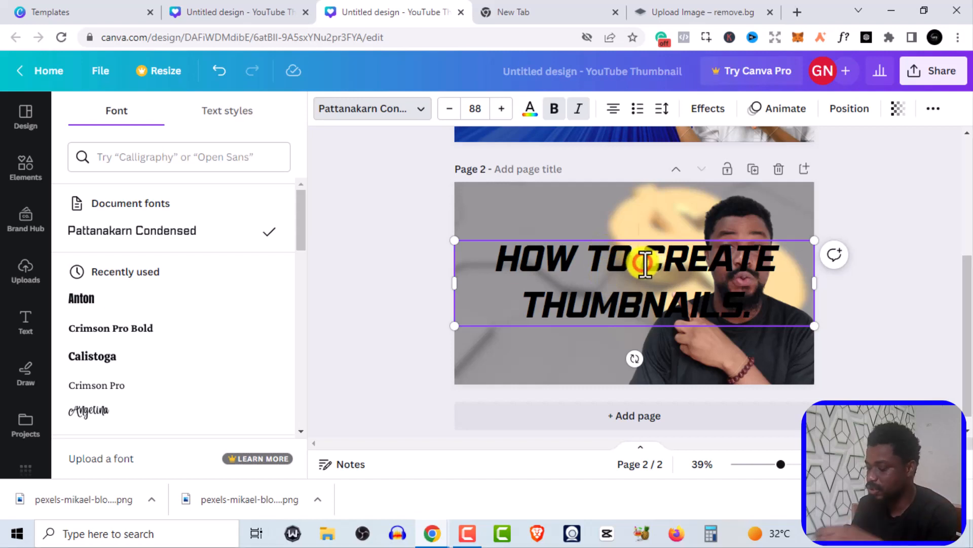
{"action": "key", "text": "Return"}
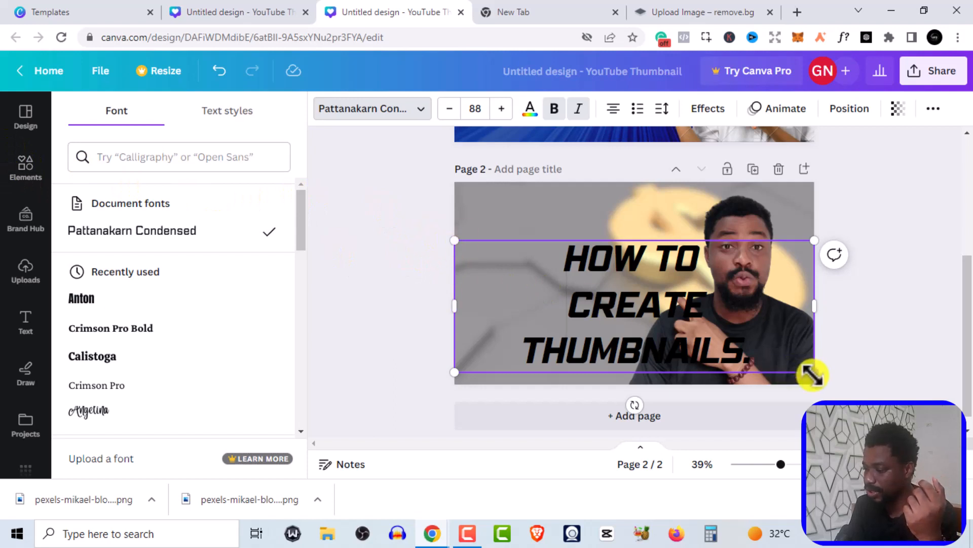
- Scale the title text down to a font size of about 69 and place it on the empty area beside the man
{"action": "left_click_drag", "start_coordinate": [813, 374], "coordinate": [702, 330]}
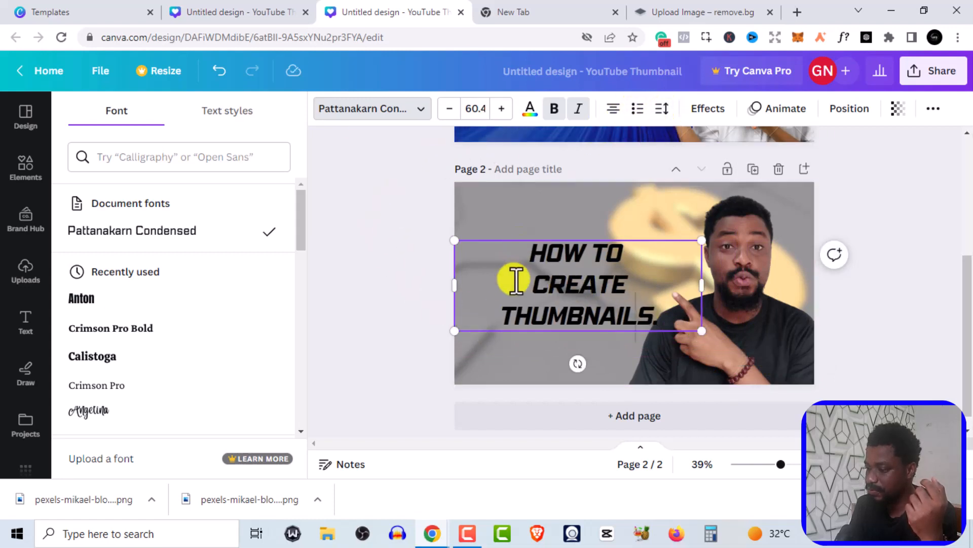
{"action": "left_click", "coordinate": [558, 332]}
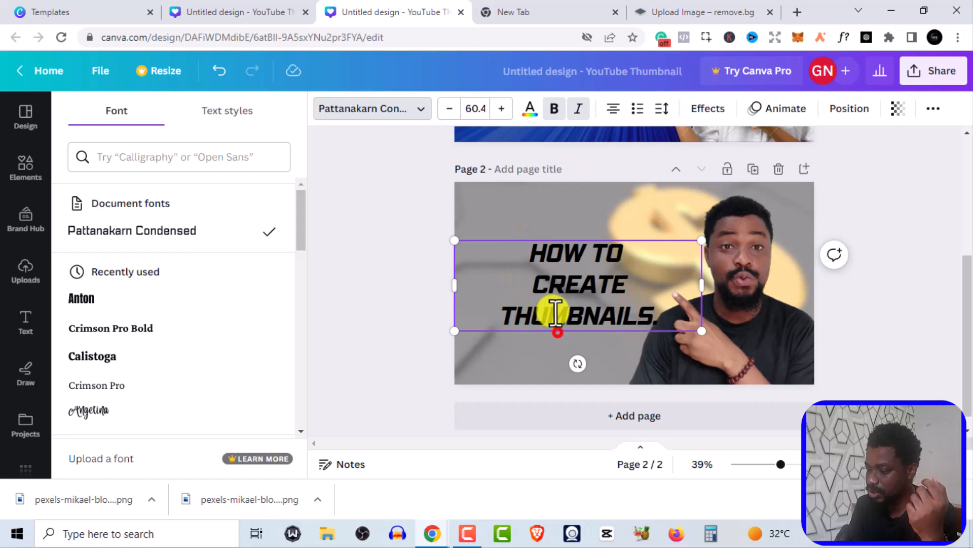
{"action": "mouse_move", "coordinate": [556, 311]}
{"action": "left_mouse_down"}
{"action": "mouse_move", "coordinate": [543, 306]}
{"action": "mouse_move", "coordinate": [543, 321]}
{"action": "left_mouse_up"}
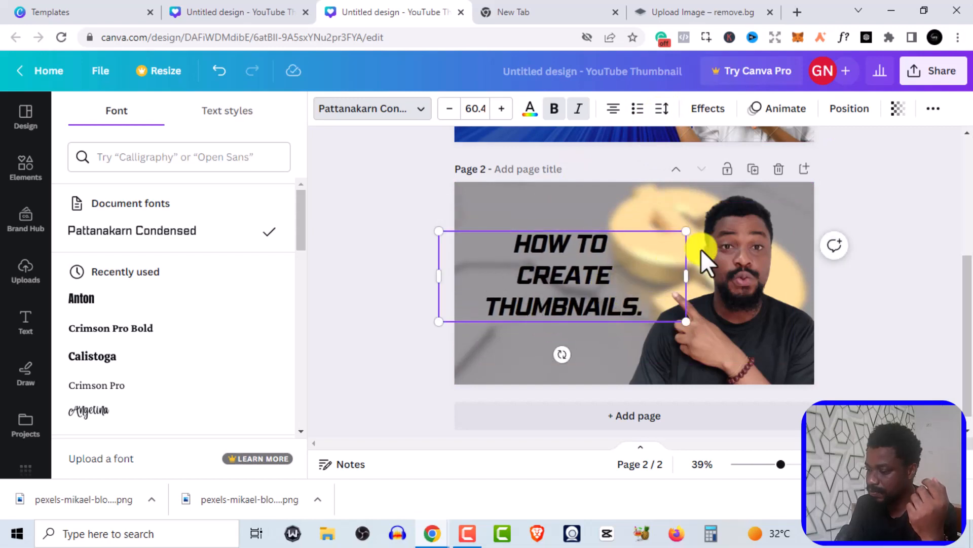
{"action": "left_click_drag", "start_coordinate": [686, 234], "coordinate": [721, 218]}
{"action": "left_click_drag", "start_coordinate": [537, 324], "coordinate": [520, 332]}
{"action": "left_click", "coordinate": [520, 331]}
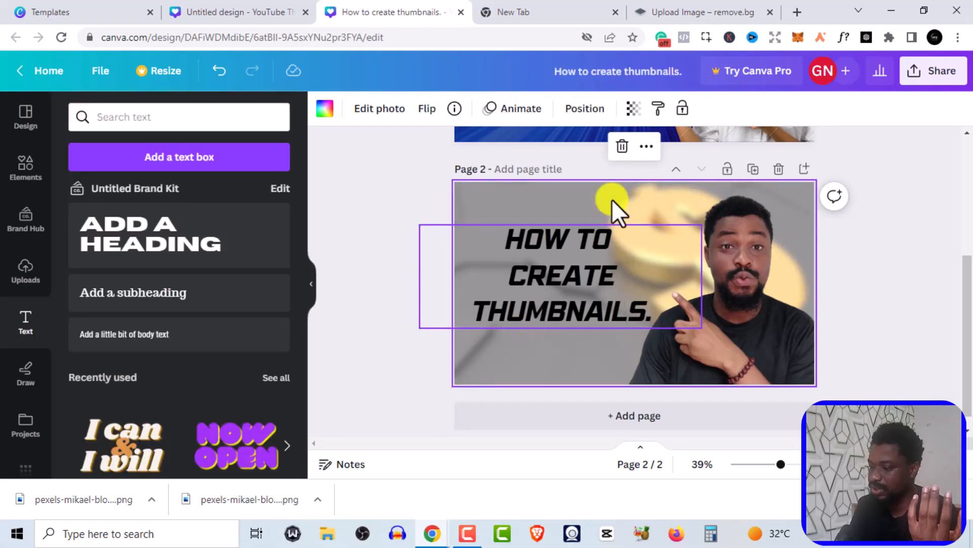
- Change the color of the whole "HOW TO CREATE THUMBNAILS." title to dark navy blue
{"action": "left_click", "coordinate": [525, 236]}
{"action": "left_click_drag", "start_coordinate": [525, 236], "coordinate": [665, 306]}
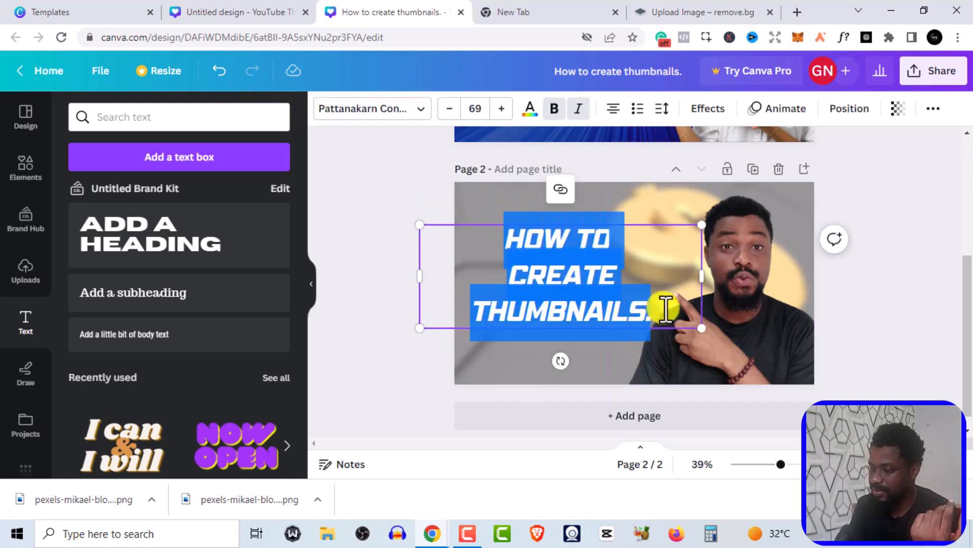
{"action": "left_click", "coordinate": [528, 111]}
{"action": "scroll", "coordinate": [221, 360], "scroll_direction": "down", "scroll_amount": 2}
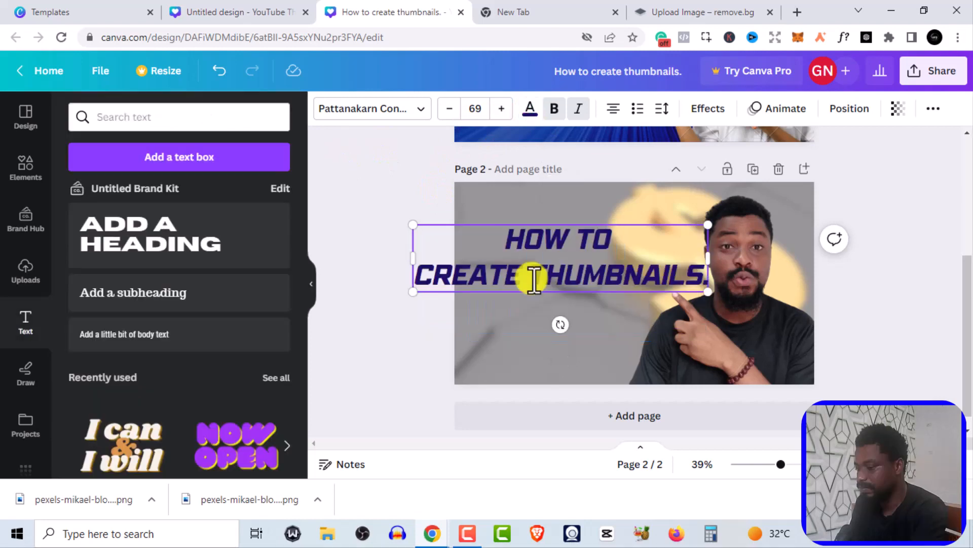
- Put "THUMBNAILS." on its own line, enlarge the title to a font size of about 70.7 and move it slightly right and up
{"action": "key", "text": "Return"}
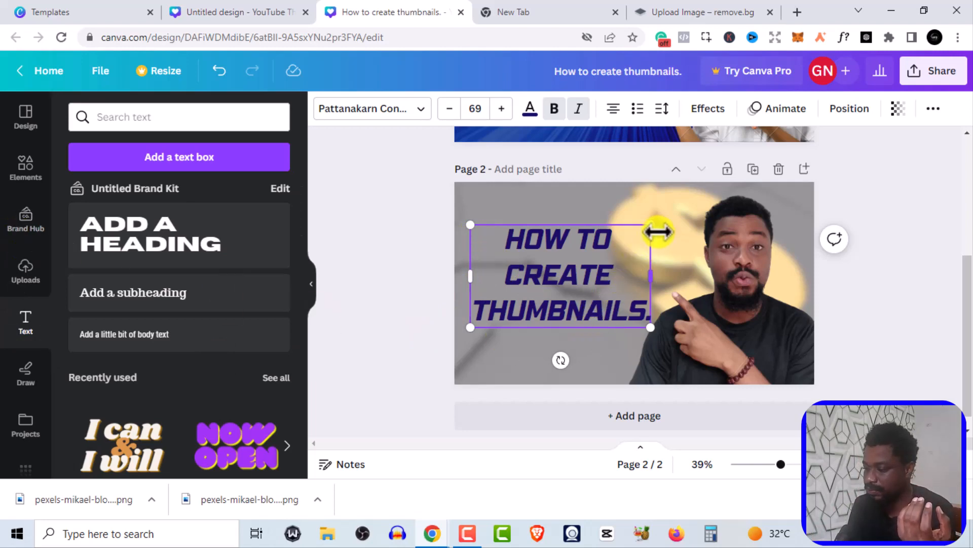
{"action": "left_click_drag", "start_coordinate": [653, 225], "coordinate": [655, 221]}
{"action": "left_click_drag", "start_coordinate": [541, 333], "coordinate": [546, 333]}
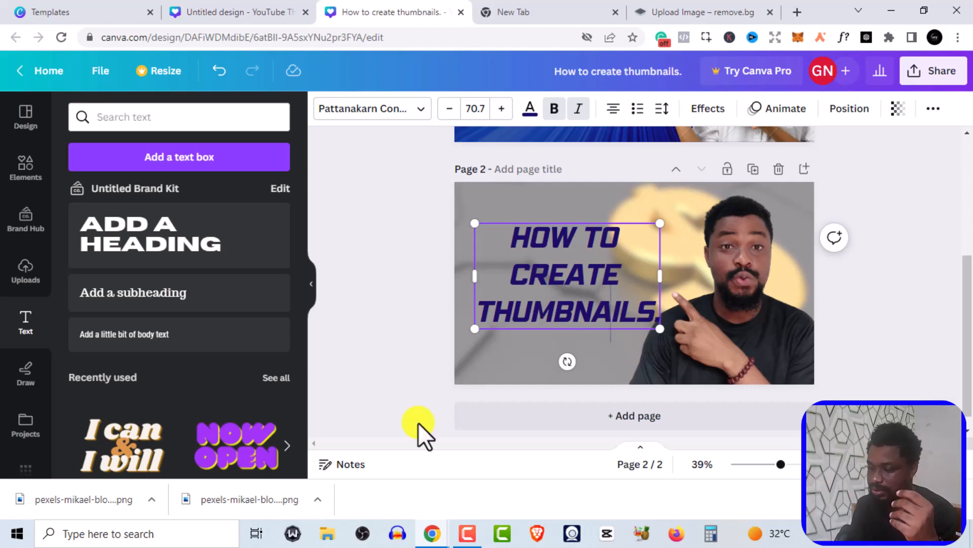
{"action": "left_click", "coordinate": [20, 172]}
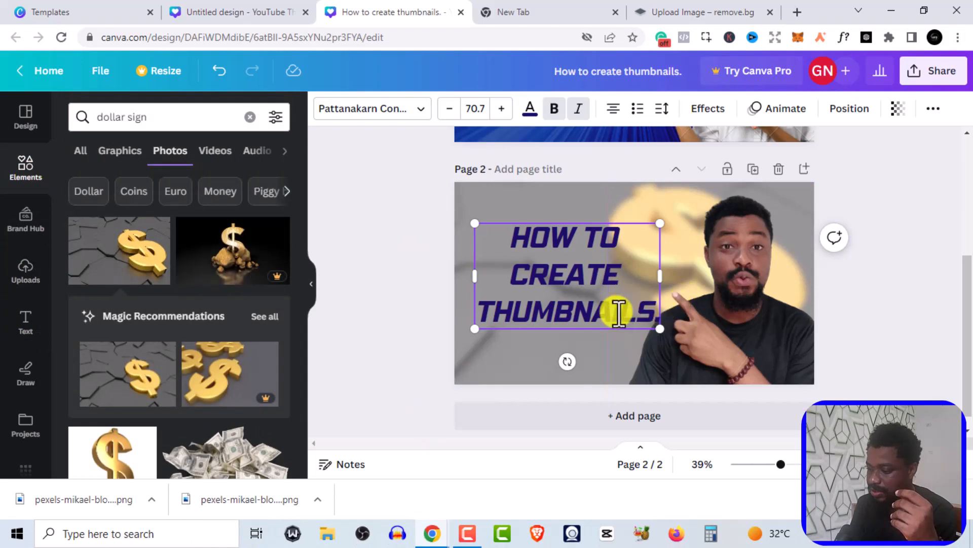
{"action": "left_click_drag", "start_coordinate": [558, 325], "coordinate": [555, 314]}
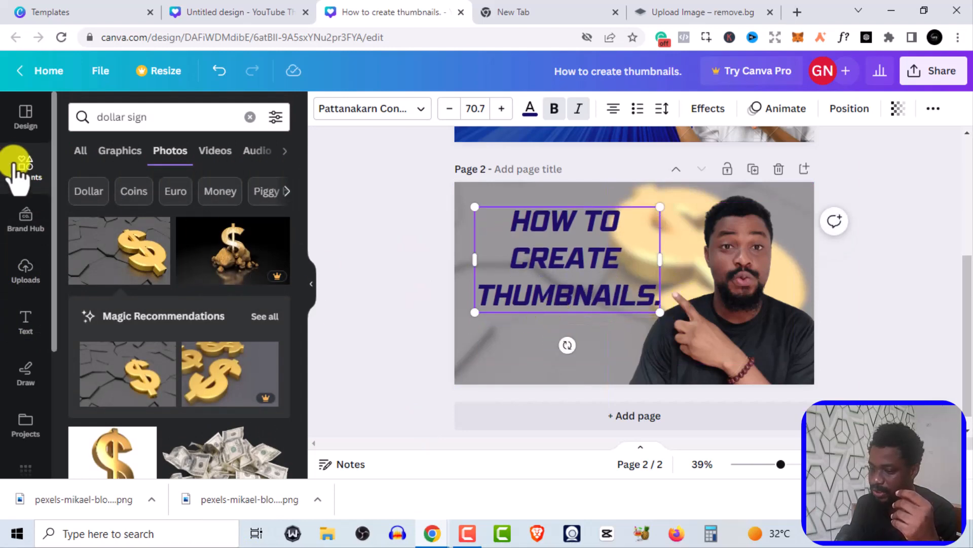
- Search the elements for "square", add the plain square shape to page 2 and form it into a wide bar directly below the title
{"action": "left_click", "coordinate": [23, 167]}
{"action": "left_click", "coordinate": [195, 119]}
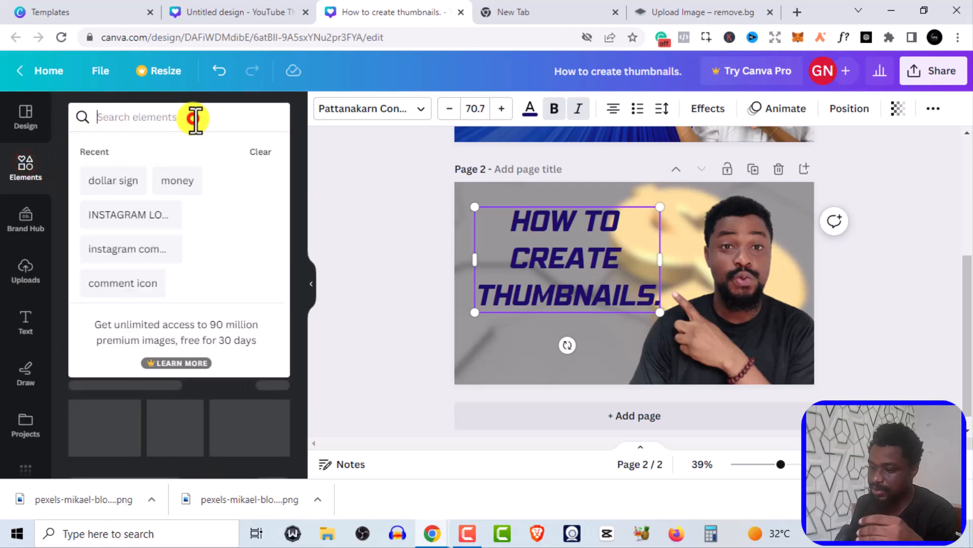
{"action": "type", "text": "squa"}
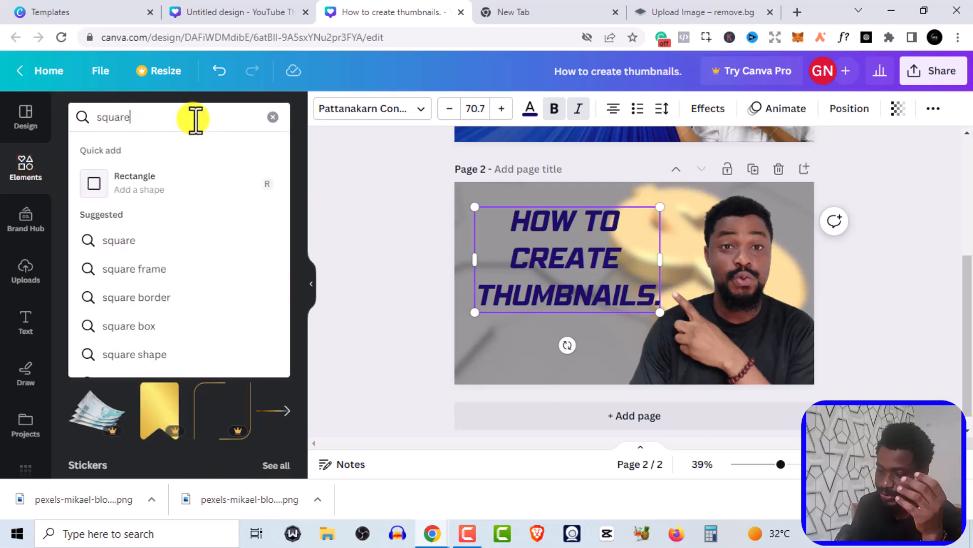
{"action": "type", "text": "re"}
{"action": "left_click", "coordinate": [162, 243]}
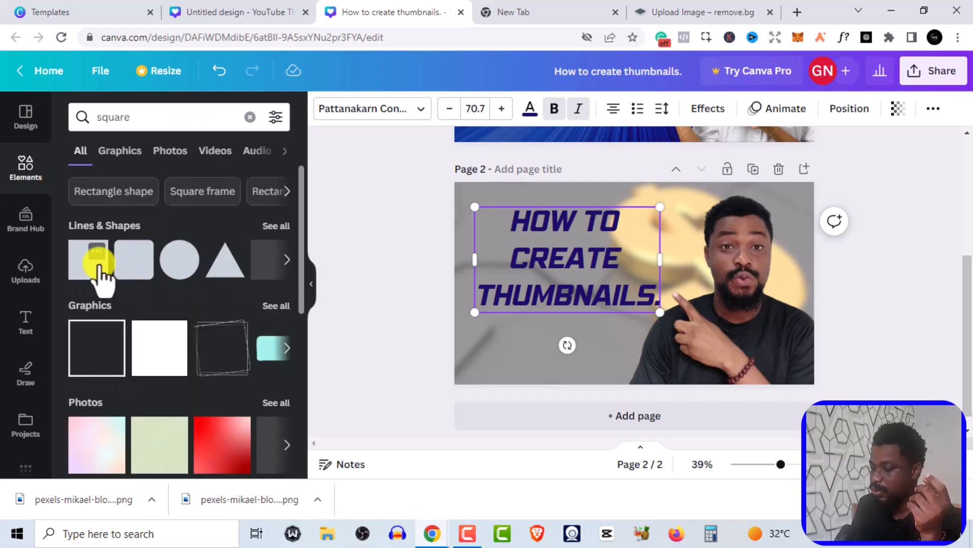
{"action": "left_click_drag", "start_coordinate": [100, 269], "coordinate": [699, 341]}
{"action": "left_click_drag", "start_coordinate": [607, 373], "coordinate": [608, 337]}
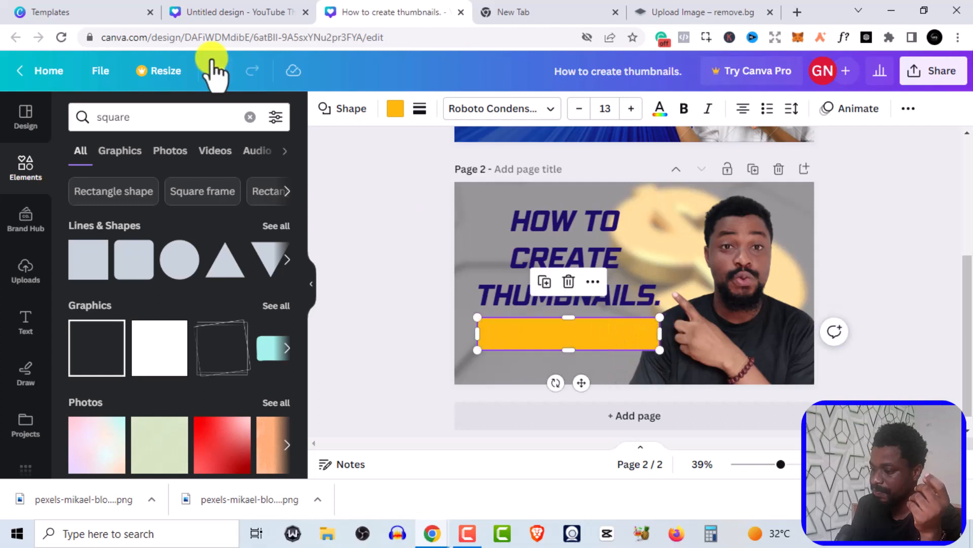
- Change the fill of the bar below the title to a custom solid red, #F80000
{"action": "left_click", "coordinate": [397, 109]}
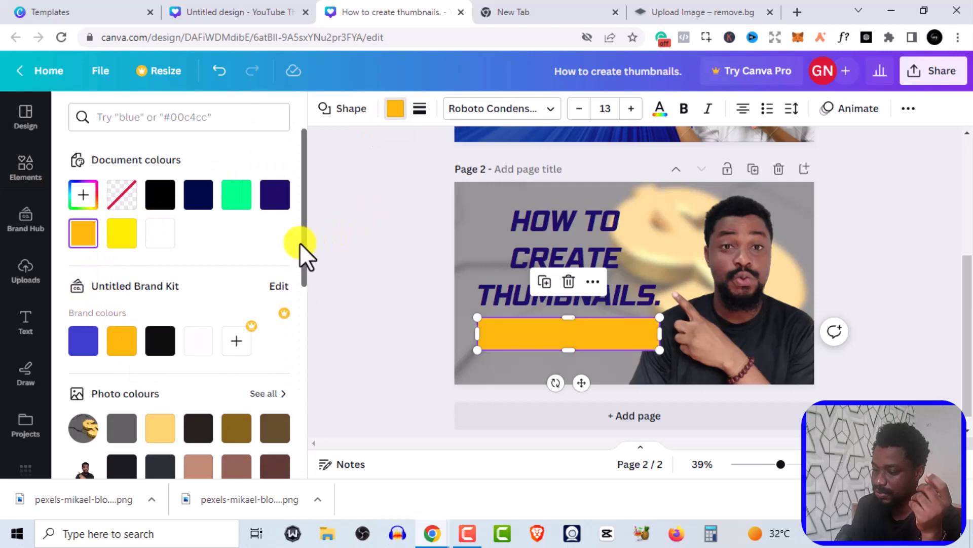
{"action": "mouse_move", "coordinate": [305, 244]}
{"action": "left_mouse_down"}
{"action": "mouse_move", "coordinate": [288, 373]}
{"action": "mouse_move", "coordinate": [306, 421]}
{"action": "mouse_move", "coordinate": [294, 282]}
{"action": "left_mouse_up"}
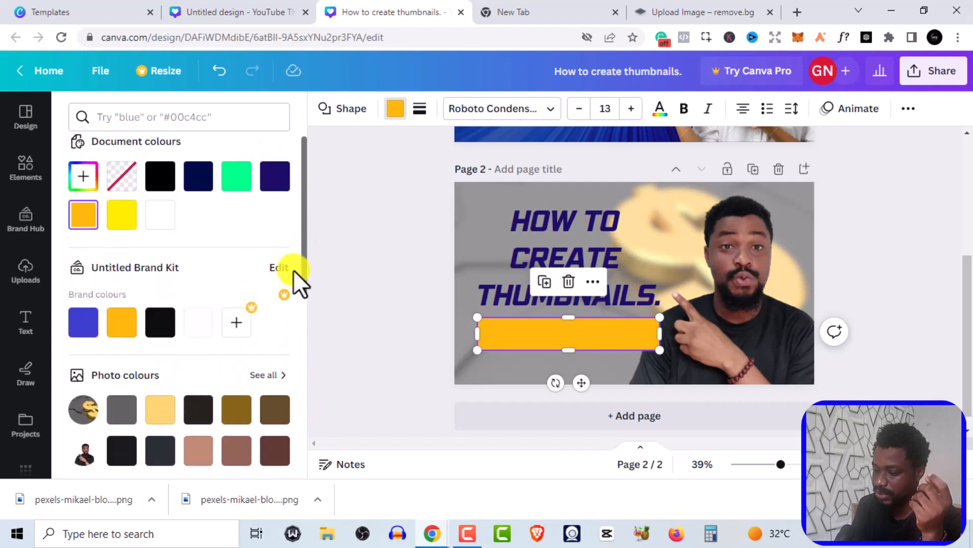
{"action": "left_click", "coordinate": [80, 178]}
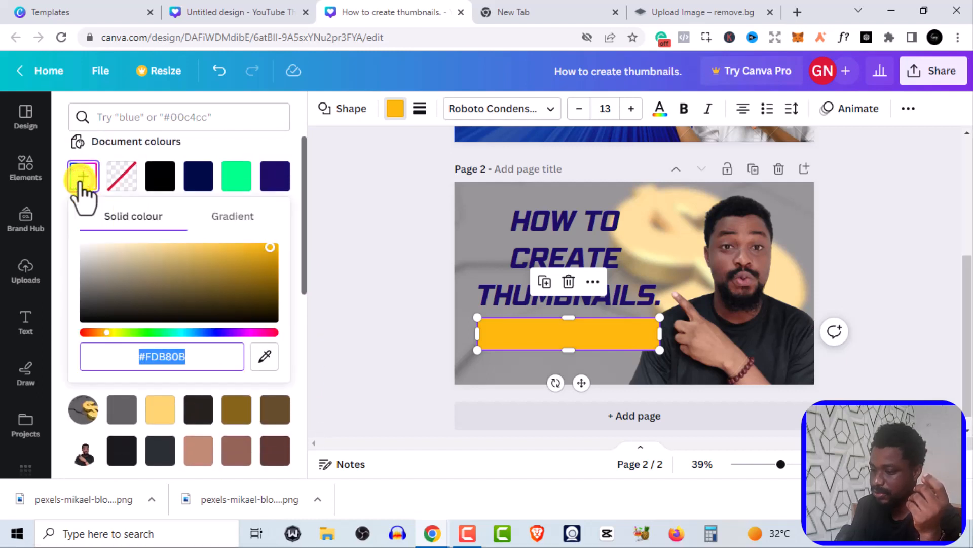
{"action": "left_click", "coordinate": [83, 333]}
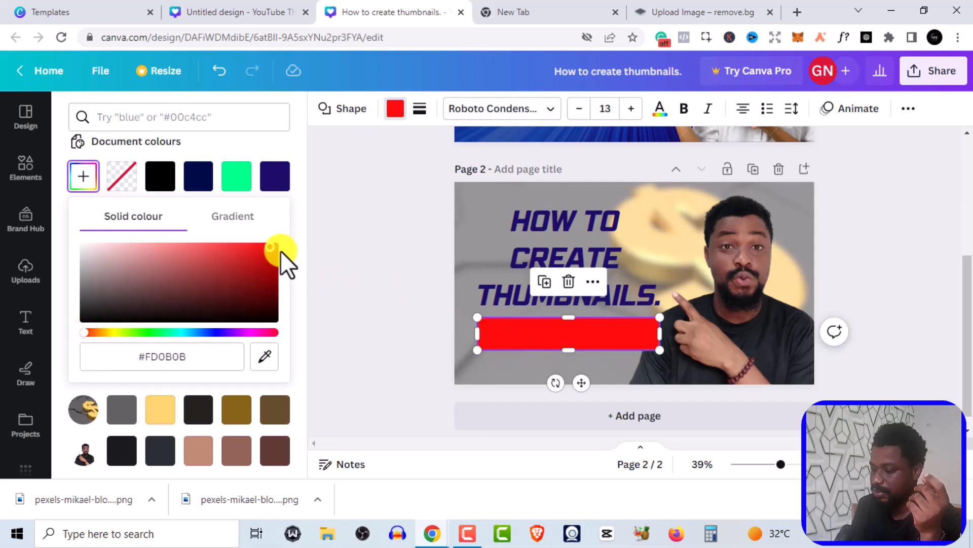
{"action": "left_click_drag", "start_coordinate": [276, 255], "coordinate": [297, 245]}
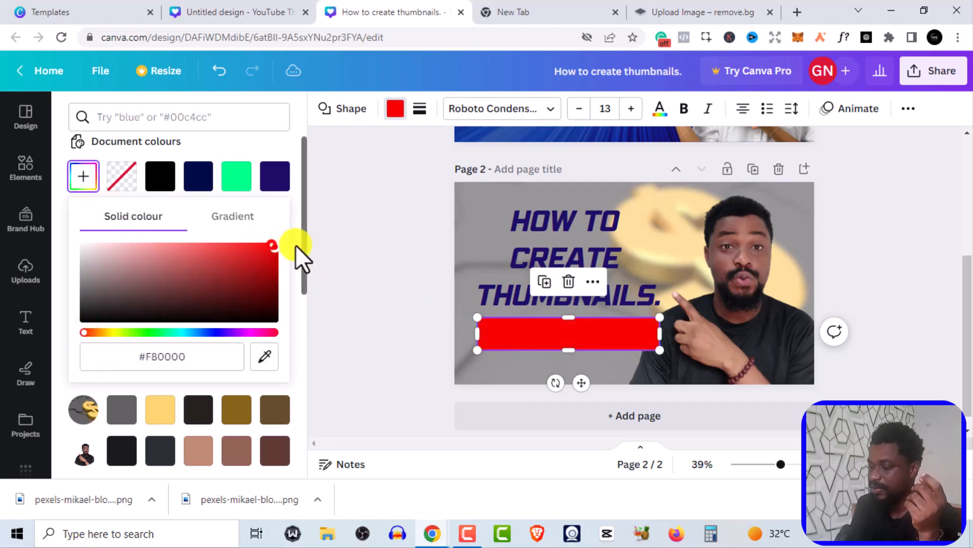
{"action": "left_click", "coordinate": [348, 230]}
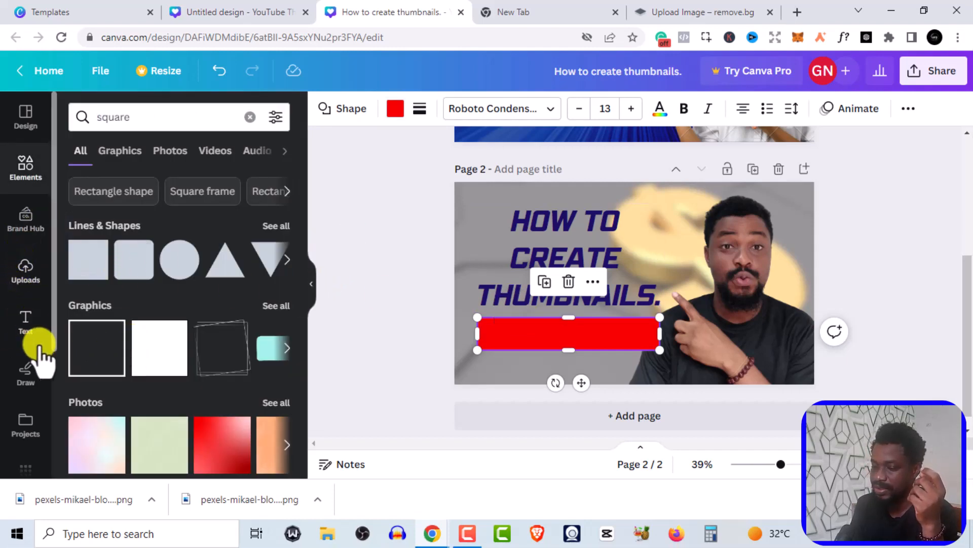
- Add a subheading reading "Only 5 Mins" to page 2
{"action": "left_click", "coordinate": [25, 324]}
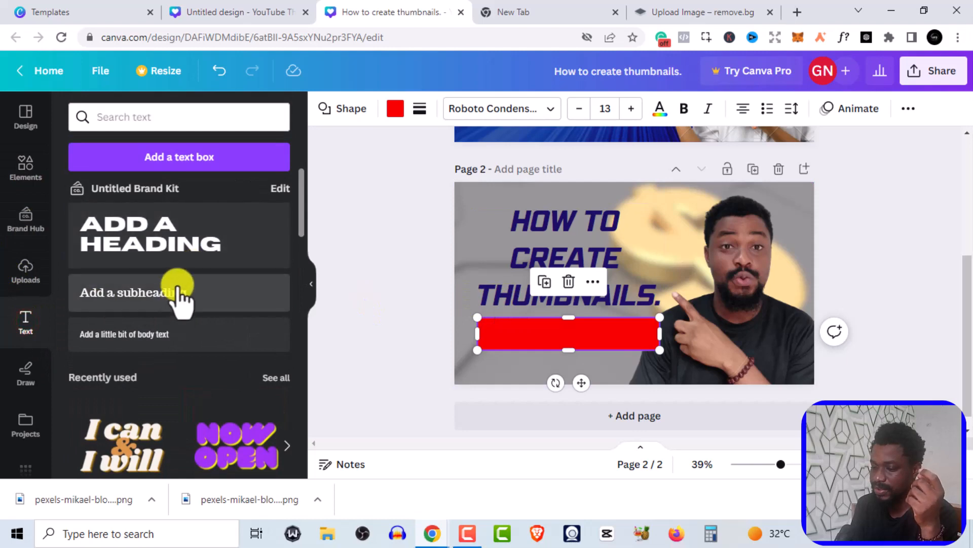
{"action": "left_click", "coordinate": [177, 289]}
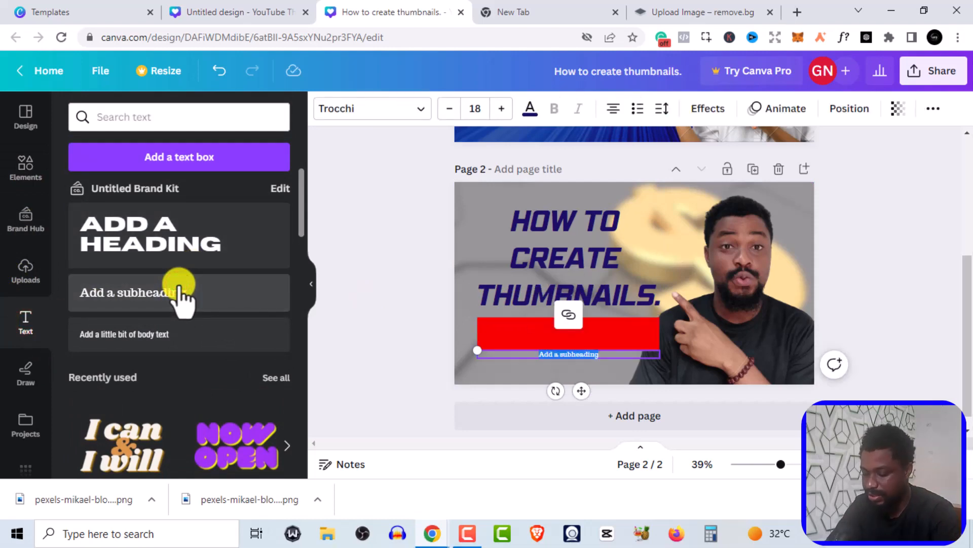
{"action": "type", "text": "a"}
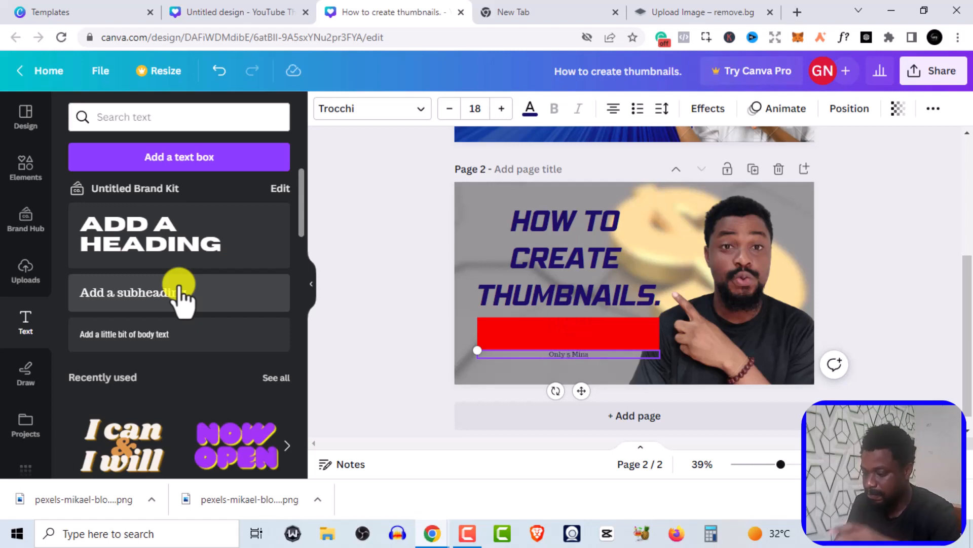
- Increase the font size of the "Only 5 Mins" text to 49 and place it centered on the red bar
{"action": "left_click", "coordinate": [558, 360]}
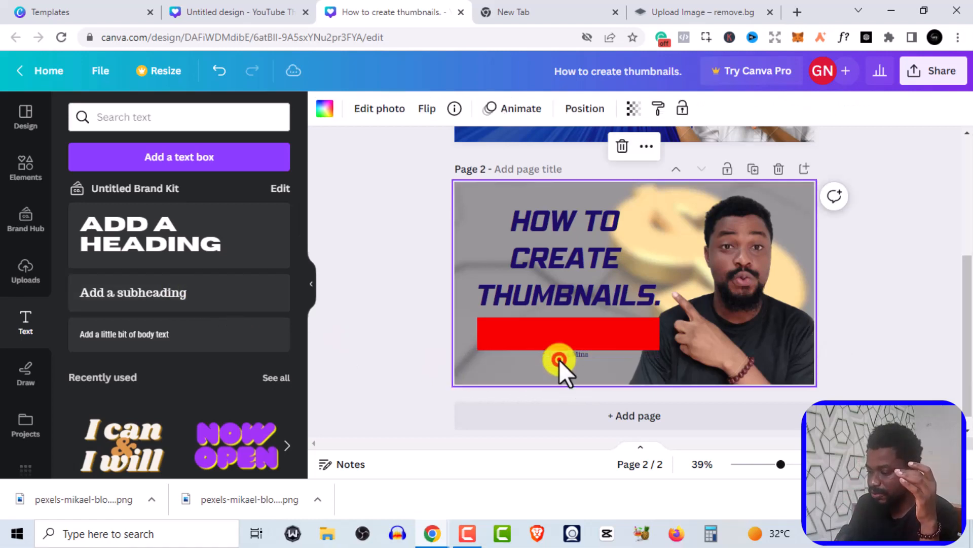
{"action": "double_click", "coordinate": [561, 353]}
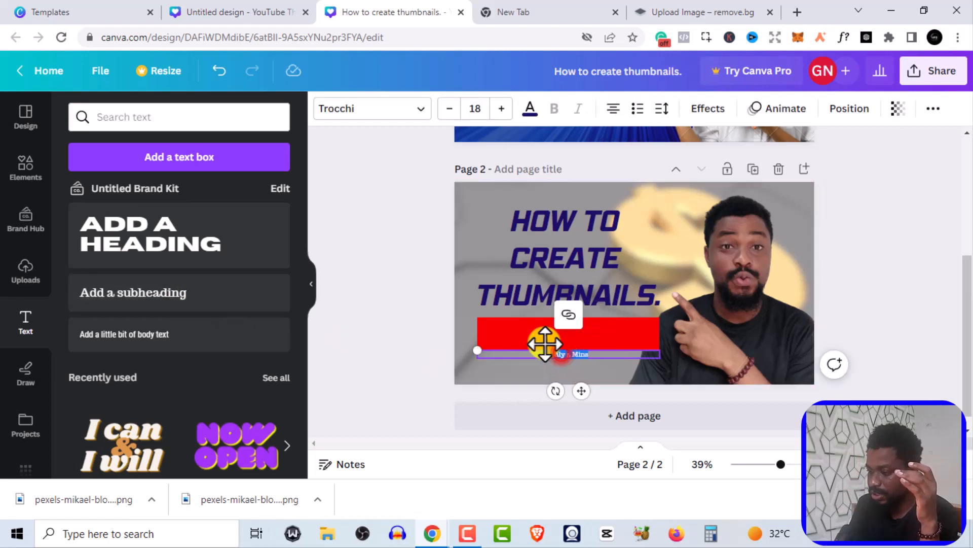
{"action": "left_click", "coordinate": [495, 108]}
{"action": "left_click", "coordinate": [495, 109]}
{"action": "left_click", "coordinate": [495, 109]}
{"action": "left_click", "coordinate": [495, 109]}
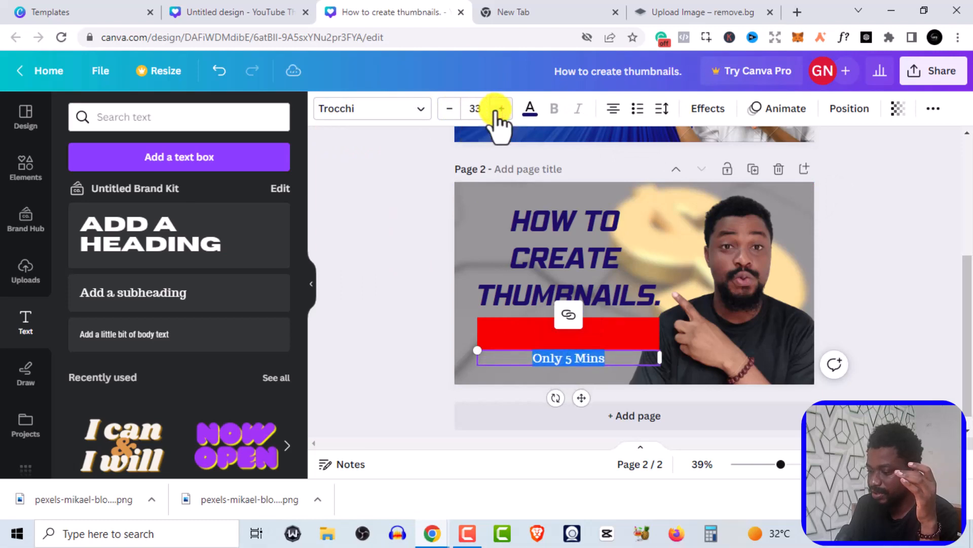
{"action": "left_click", "coordinate": [496, 108]}
{"action": "left_click", "coordinate": [497, 109]}
{"action": "left_click", "coordinate": [497, 109]}
{"action": "left_click", "coordinate": [497, 109]}
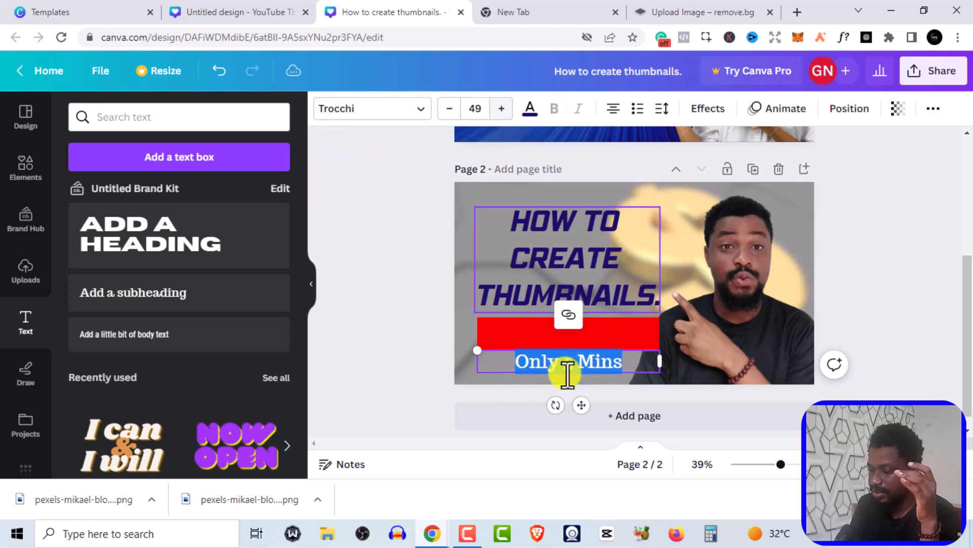
{"action": "left_click_drag", "start_coordinate": [581, 405], "coordinate": [582, 379]}
{"action": "left_click", "coordinate": [405, 248]}
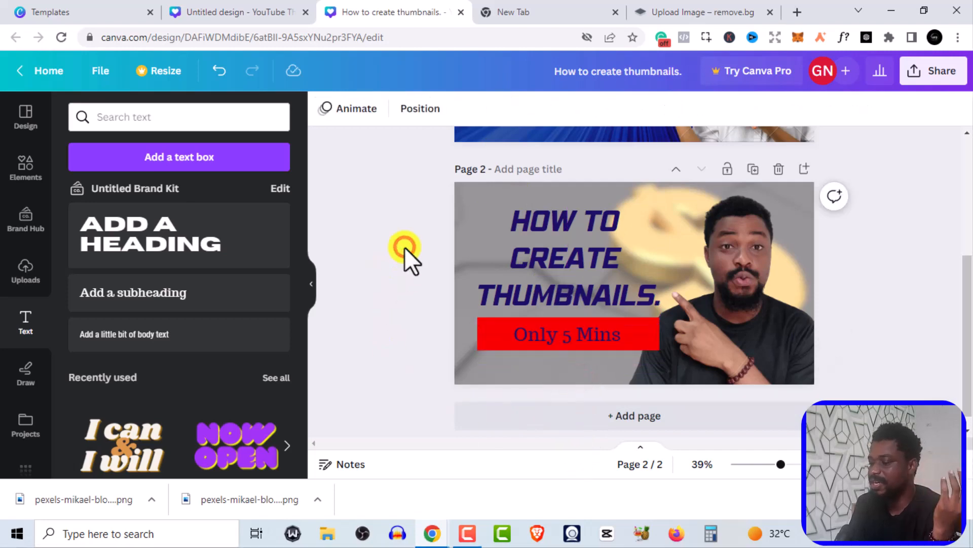
- Change the color of the whole "Only 5 Mins" text to white
{"action": "left_click", "coordinate": [577, 340]}
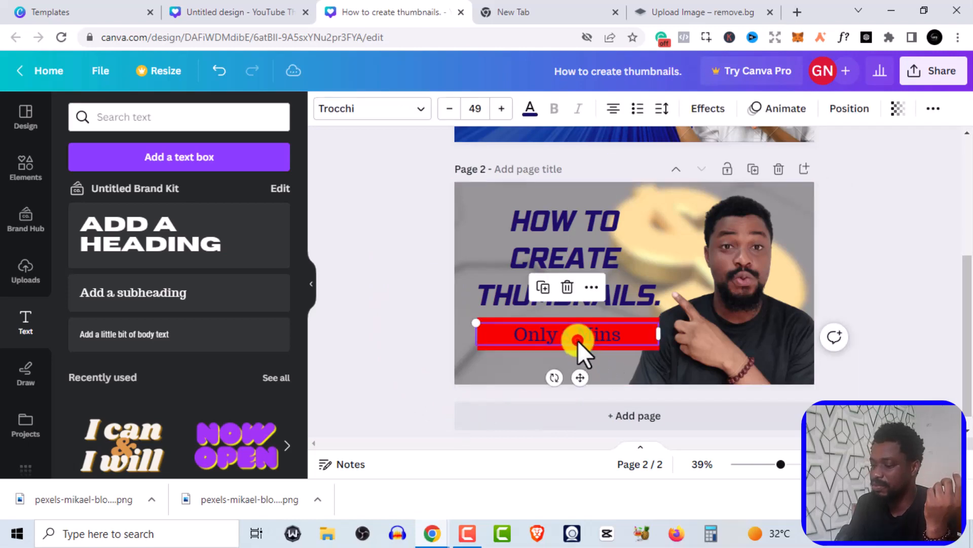
{"action": "left_click", "coordinate": [576, 340]}
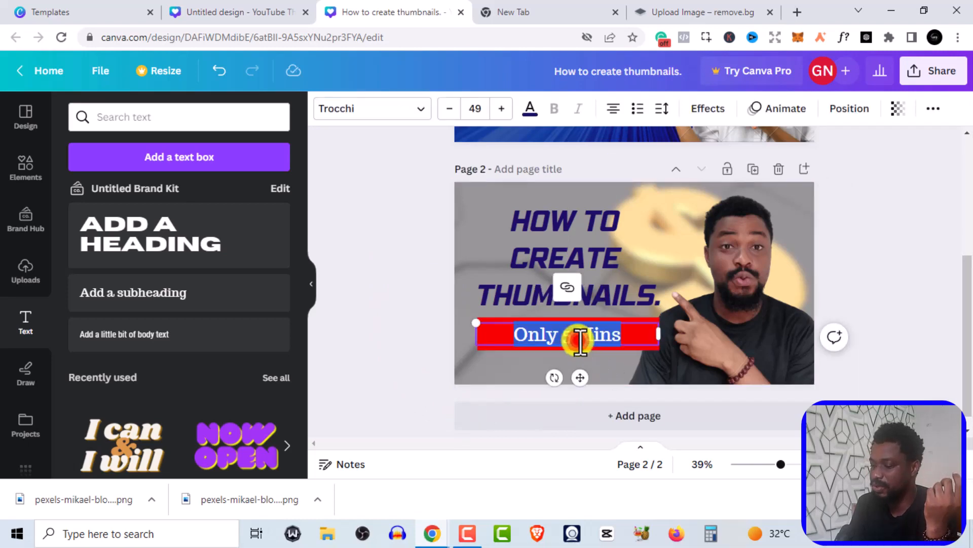
{"action": "left_click", "coordinate": [528, 109]}
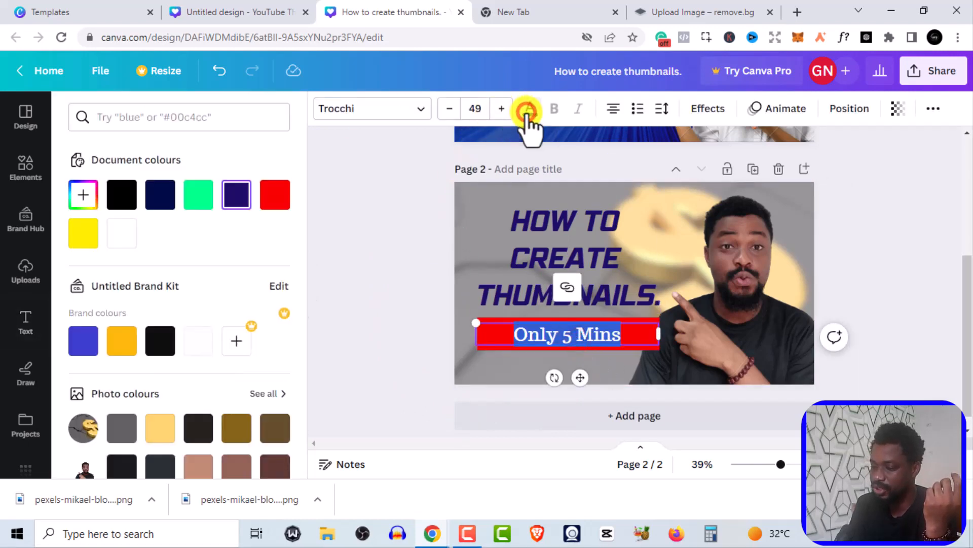
{"action": "left_click", "coordinate": [122, 233]}
{"action": "left_click", "coordinate": [410, 249]}
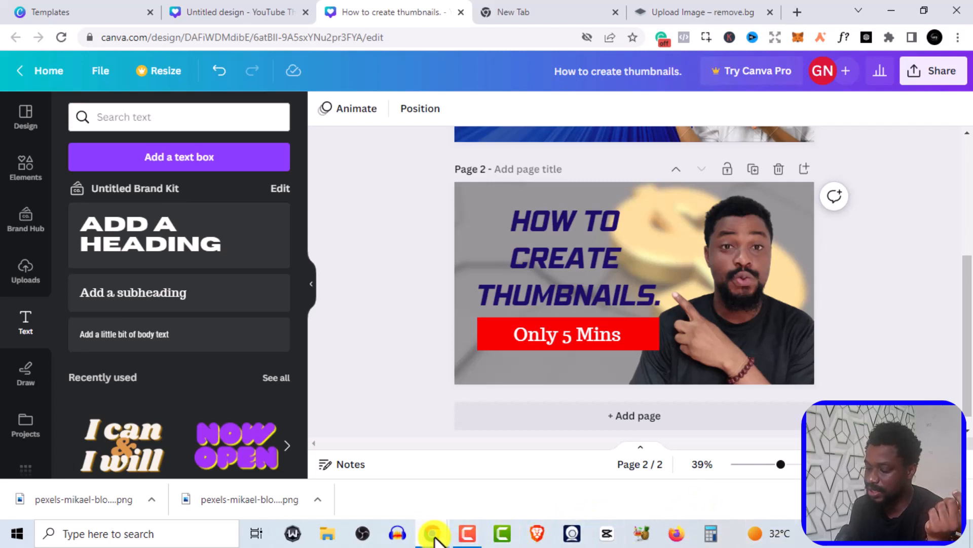
- Switch to the incognito browser window and examine the video thumbnails in the YouTube results for "how to fry chicken"
{"action": "mouse_move", "coordinate": [434, 540]}
{"action": "left_click", "coordinate": [489, 494]}
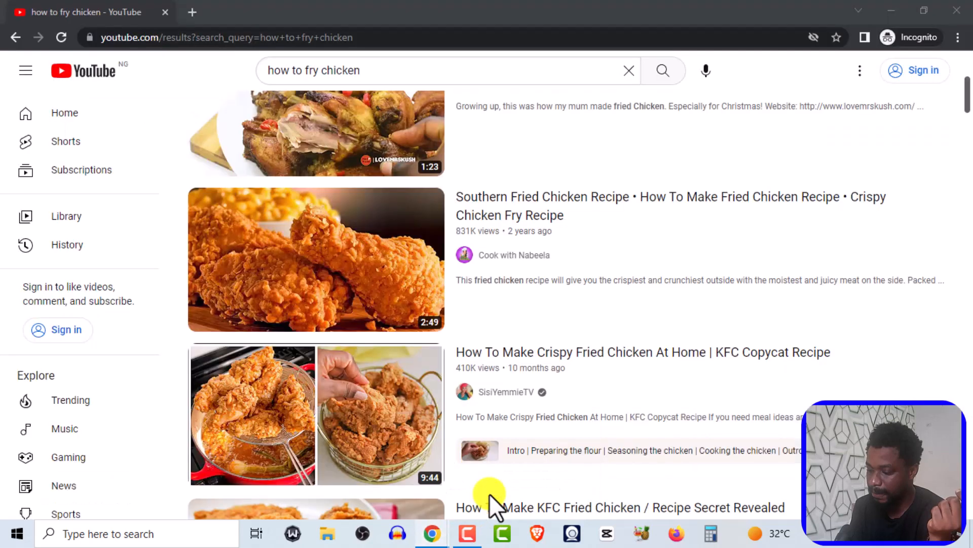
{"action": "scroll", "coordinate": [502, 228], "scroll_direction": "up", "scroll_amount": 4}
{"action": "scroll", "coordinate": [501, 223], "scroll_direction": "down", "scroll_amount": 5}
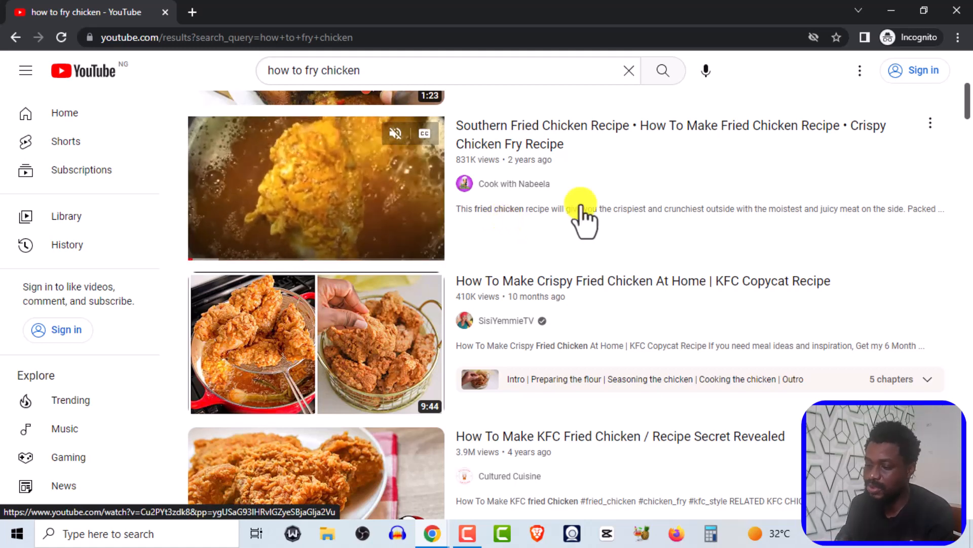
{"action": "scroll", "coordinate": [619, 202], "scroll_direction": "down", "scroll_amount": 1}
{"action": "scroll", "coordinate": [616, 194], "scroll_direction": "down", "scroll_amount": 1}
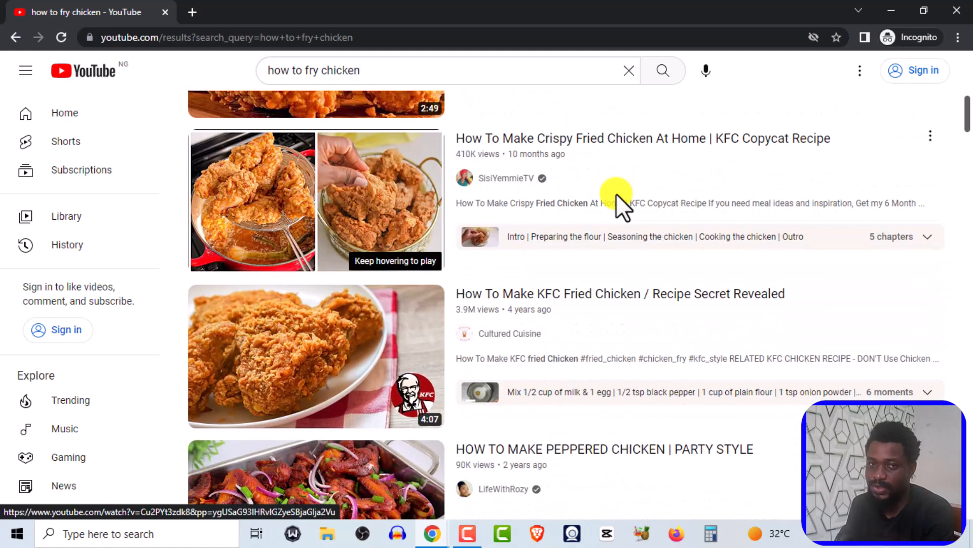